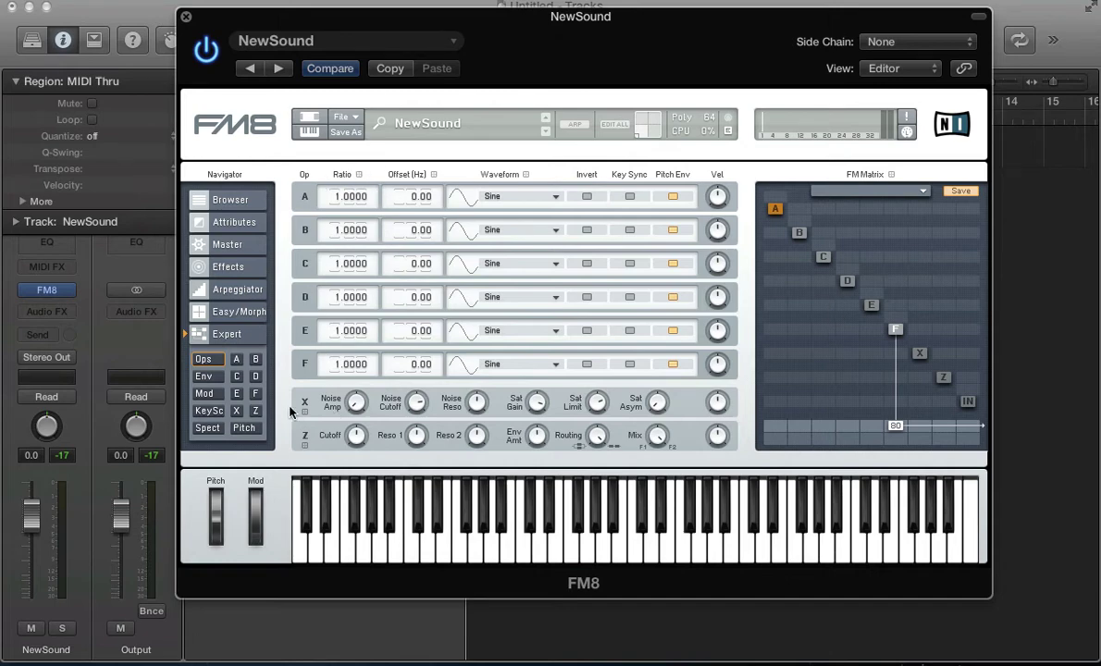
Step: In the FM Matrix, connect E to the output, disconnect F, and add F-into-E modulation
{"action": "left_click", "coordinate": [198, 377]}
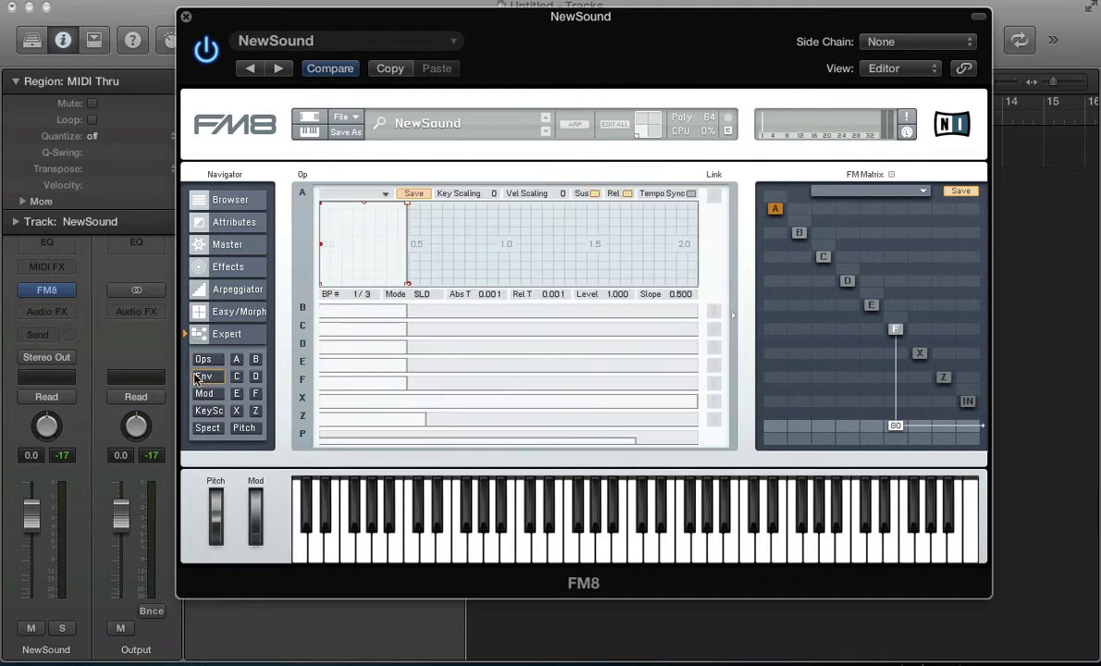
{"action": "left_click", "coordinate": [203, 359]}
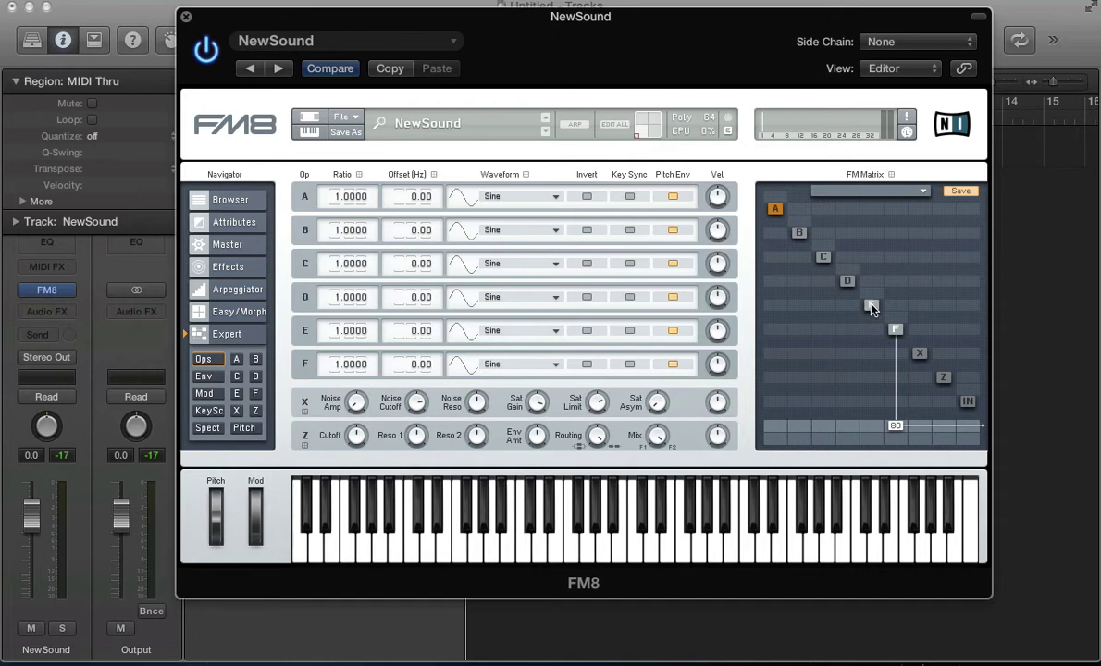
{"action": "left_click_drag", "start_coordinate": [871, 428], "coordinate": [869, 298]}
{"action": "left_click_drag", "start_coordinate": [896, 428], "coordinate": [896, 454]}
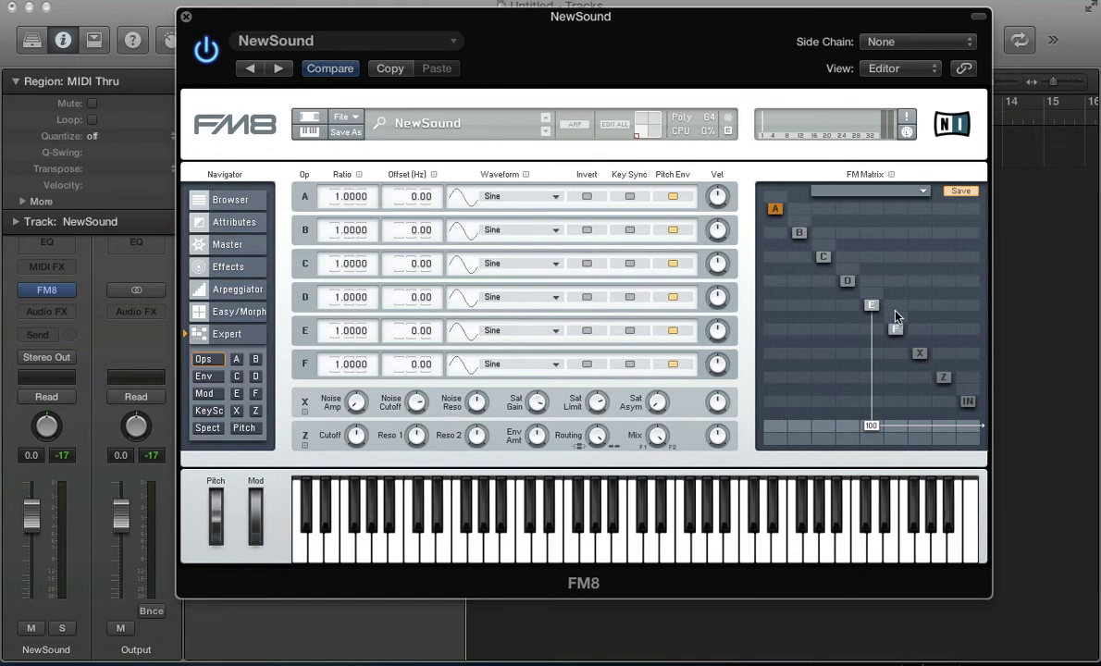
{"action": "left_click_drag", "start_coordinate": [894, 322], "coordinate": [896, 277]}
{"action": "left_click_drag", "start_coordinate": [896, 309], "coordinate": [899, 279]}
Step: Adjust the F-into-E modulation and switch operator F's waveform to 10th Formant
{"action": "double_click", "coordinate": [894, 307]}
{"action": "left_click", "coordinate": [493, 301]}
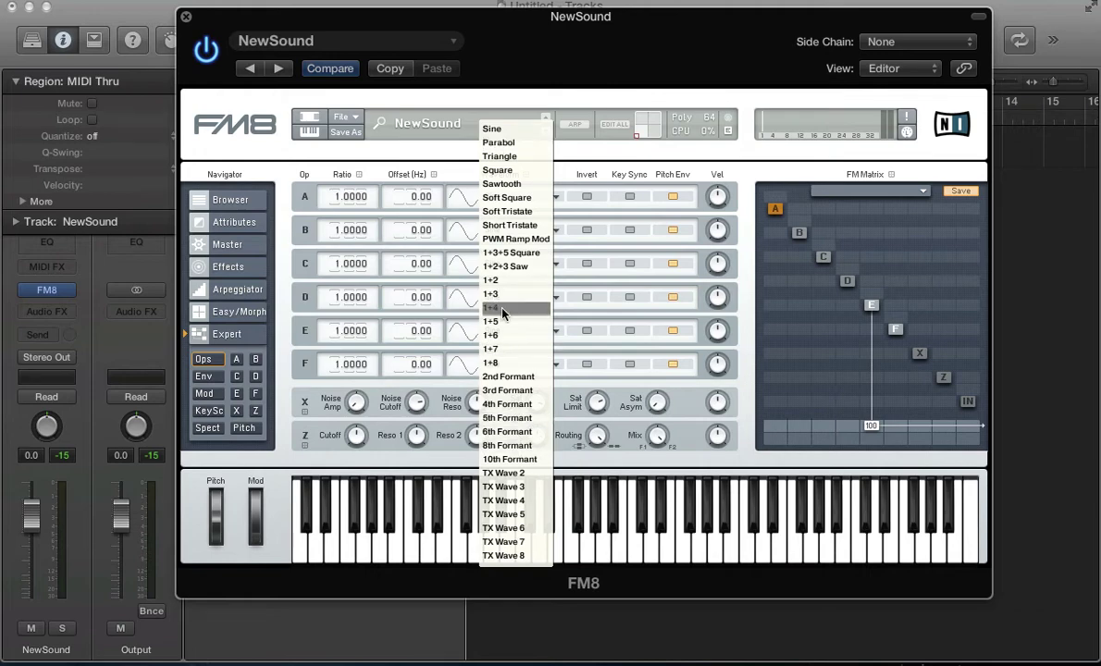
{"action": "left_click", "coordinate": [445, 332]}
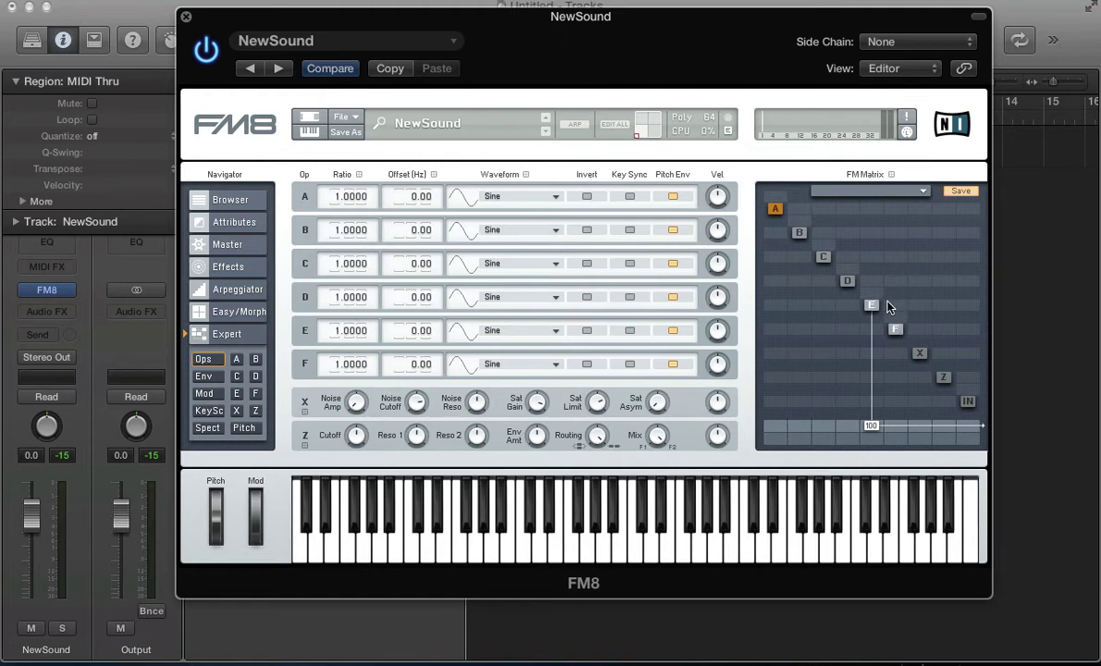
{"action": "left_click_drag", "start_coordinate": [896, 294], "coordinate": [896, 238]}
{"action": "left_click", "coordinate": [490, 364]}
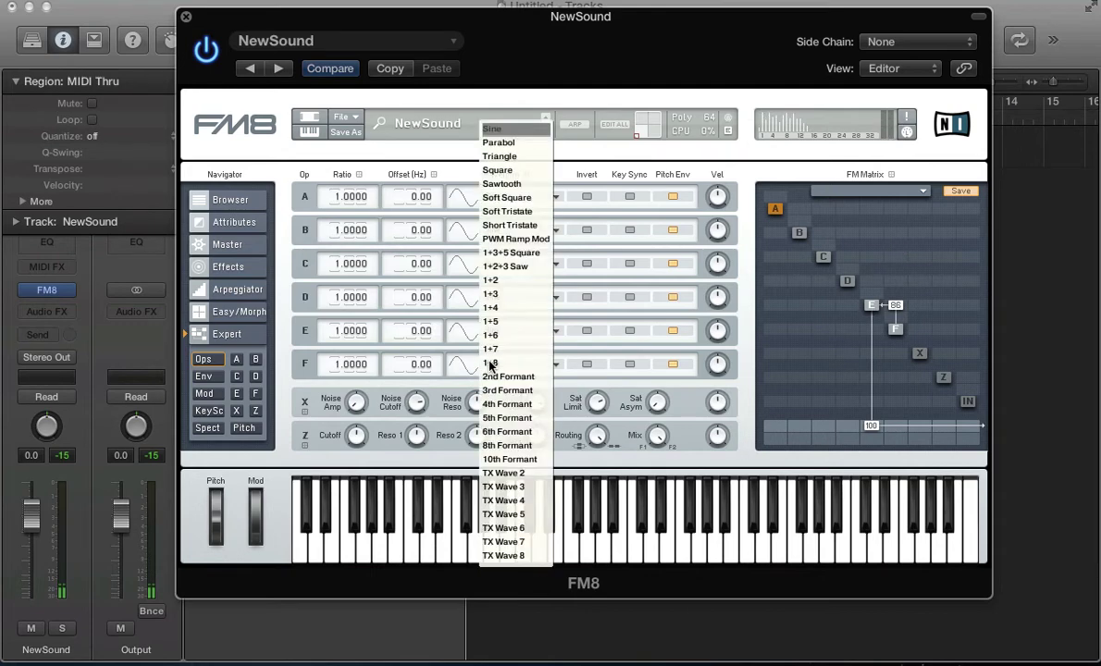
{"action": "left_click", "coordinate": [499, 460]}
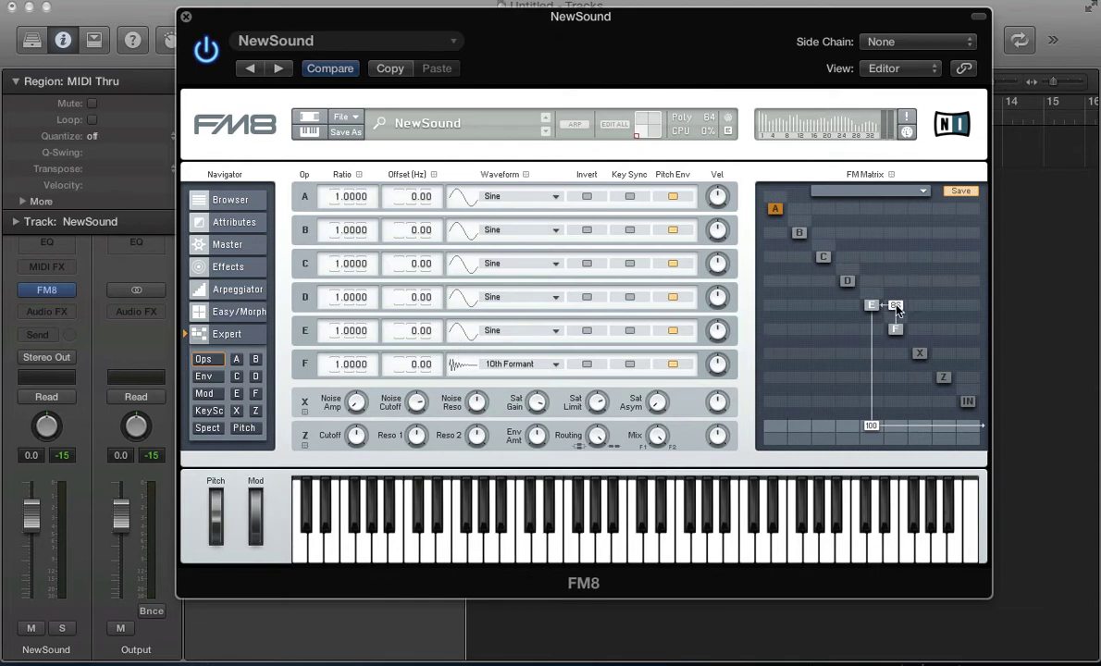
Step: Clear E's matrix connections and send only operator F to the output at level 100
{"action": "left_click_drag", "start_coordinate": [896, 306], "coordinate": [871, 369]}
{"action": "left_click_drag", "start_coordinate": [871, 427], "coordinate": [870, 429]}
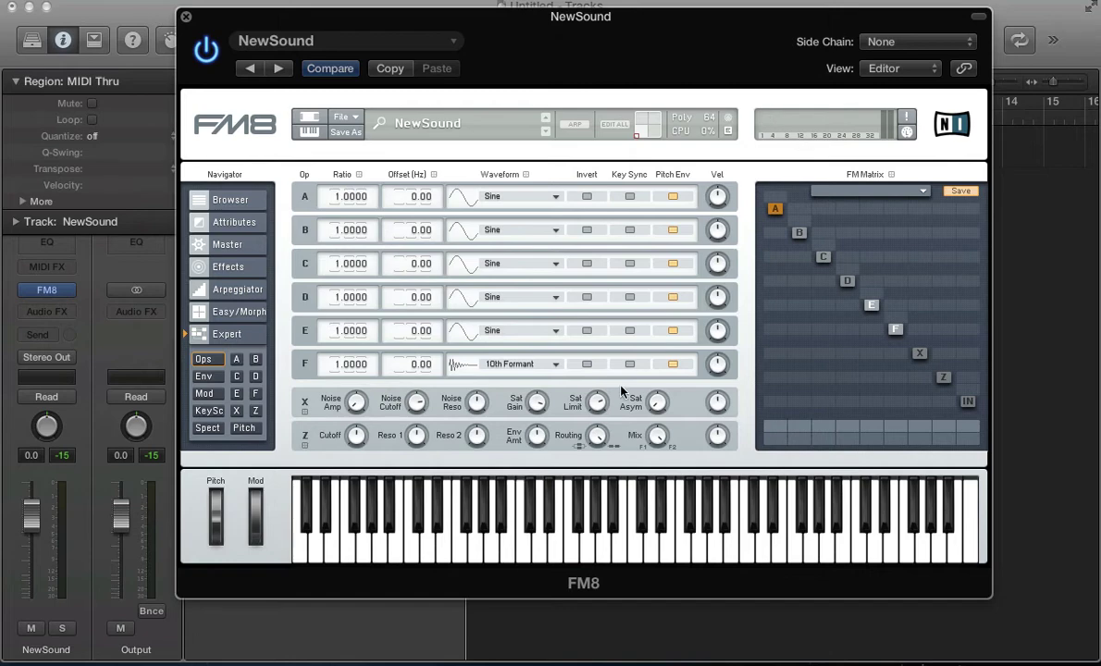
{"action": "left_click_drag", "start_coordinate": [895, 427], "coordinate": [825, 239]}
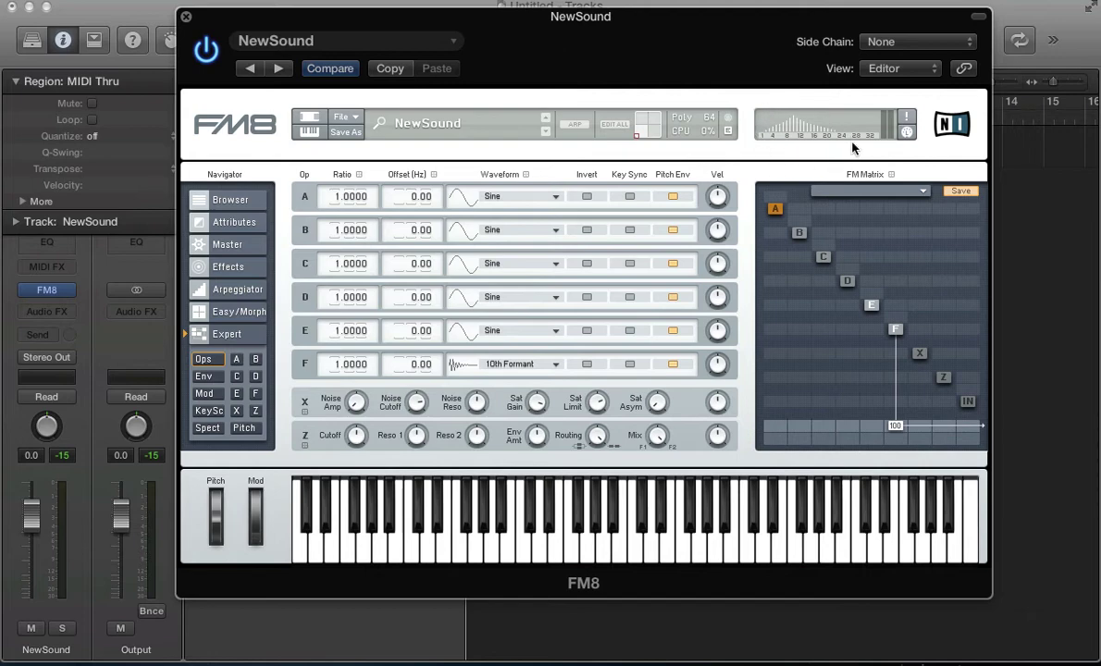
Step: In Spect view, send operator E to the output at 93 and delete the E-to-F modulation
{"action": "left_click", "coordinate": [206, 428]}
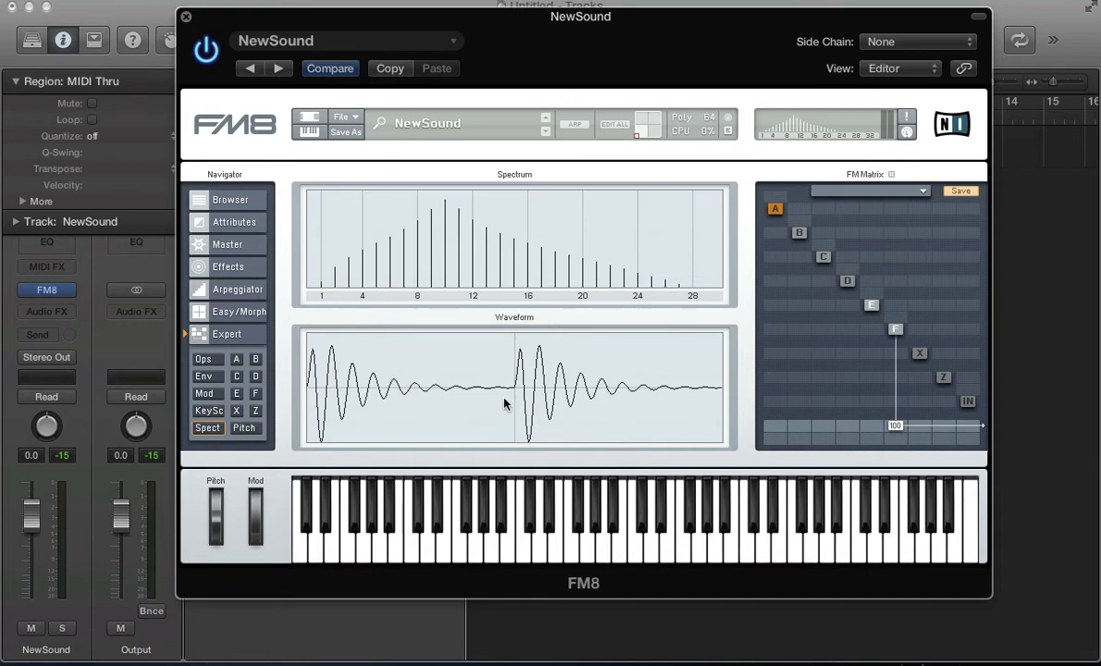
{"action": "left_click_drag", "start_coordinate": [897, 314], "coordinate": [897, 285]}
{"action": "left_click_drag", "start_coordinate": [871, 421], "coordinate": [873, 307]}
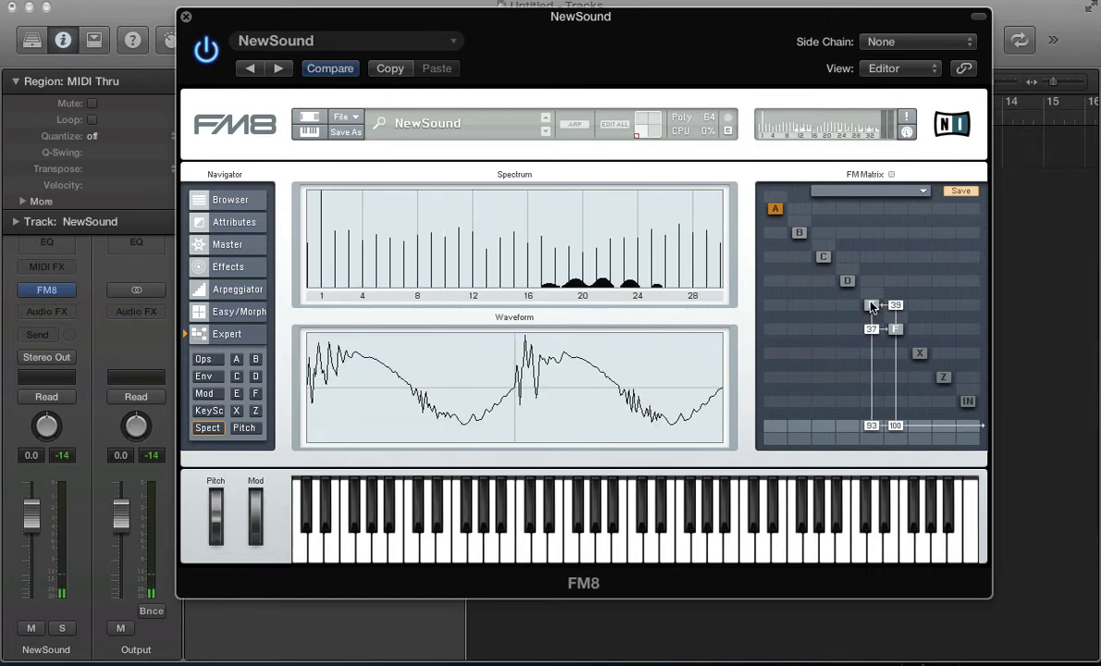
{"action": "double_click", "coordinate": [872, 331]}
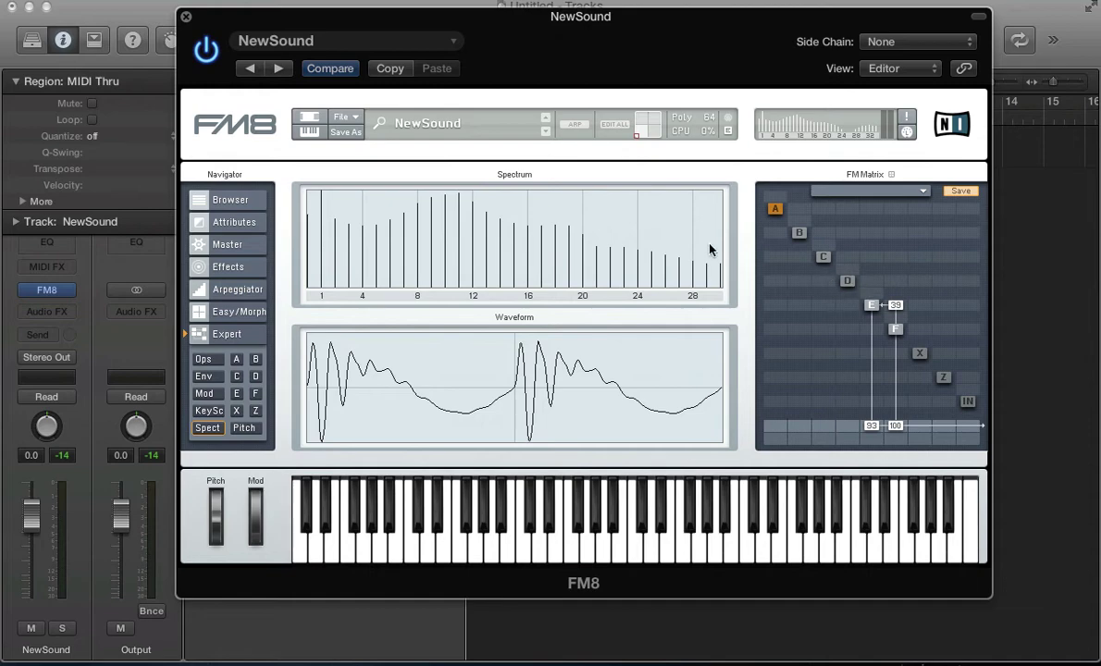
{"action": "left_click", "coordinate": [204, 360]}
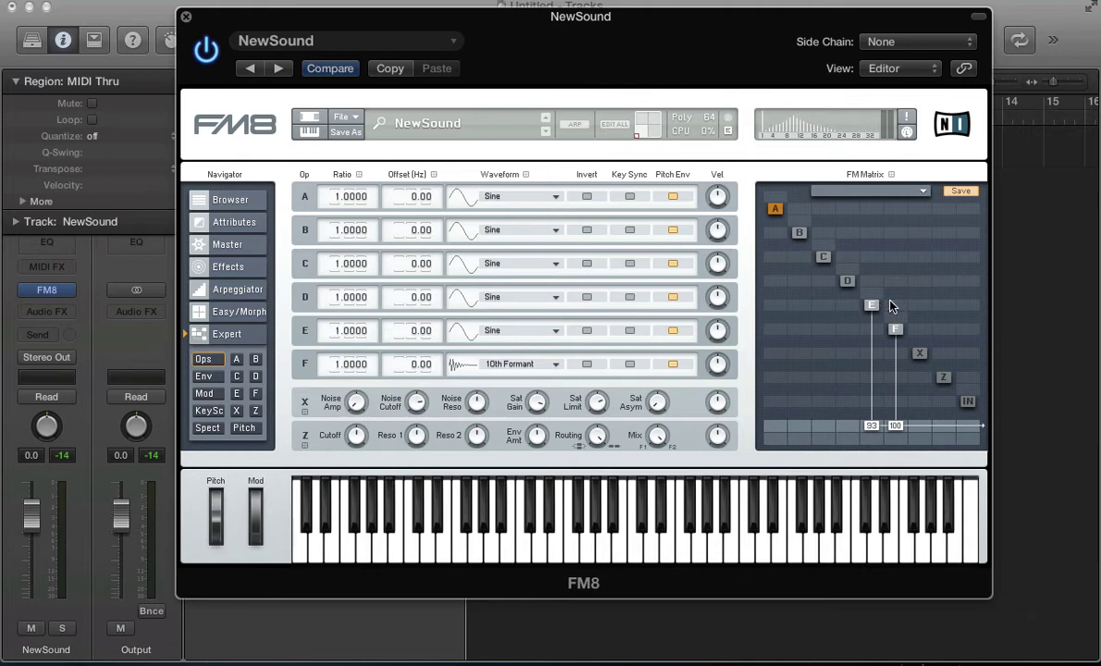
Step: Take E off the output, try then remove E-into-F modulation, and restore E's output at 100
{"action": "left_click_drag", "start_coordinate": [866, 428], "coordinate": [866, 463]}
{"action": "left_click_drag", "start_coordinate": [867, 329], "coordinate": [867, 282]}
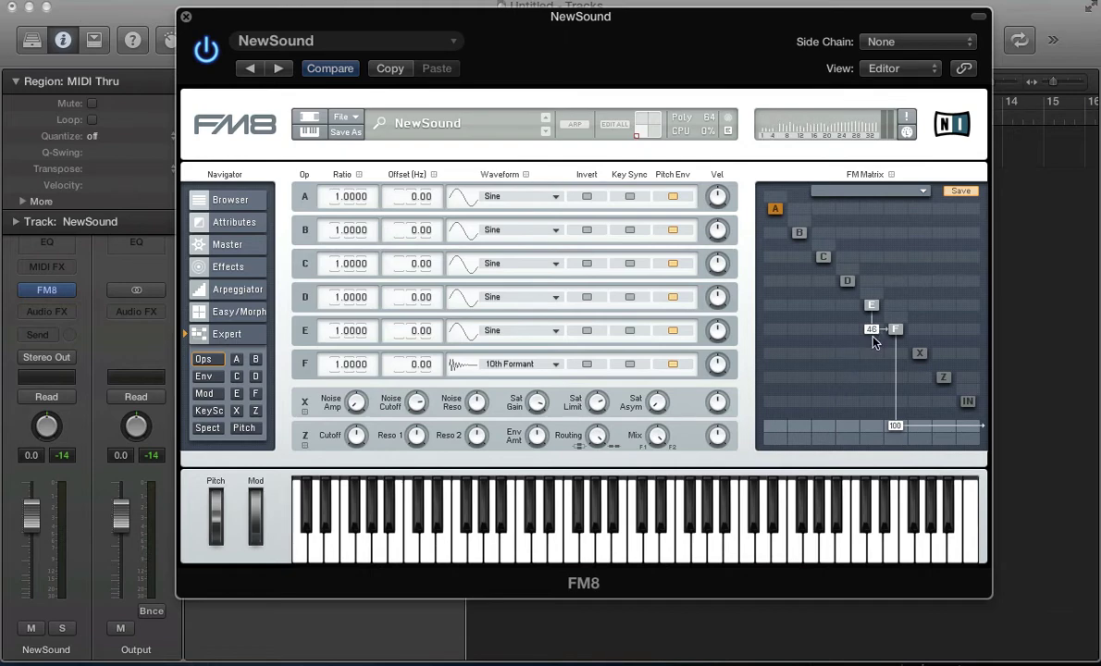
{"action": "left_click_drag", "start_coordinate": [874, 335], "coordinate": [877, 394]}
{"action": "left_click_drag", "start_coordinate": [868, 418], "coordinate": [870, 344]}
Step: Add then clear F-into-E modulation at 100, and disconnect both E and F from the output
{"action": "left_click_drag", "start_coordinate": [895, 301], "coordinate": [894, 269]}
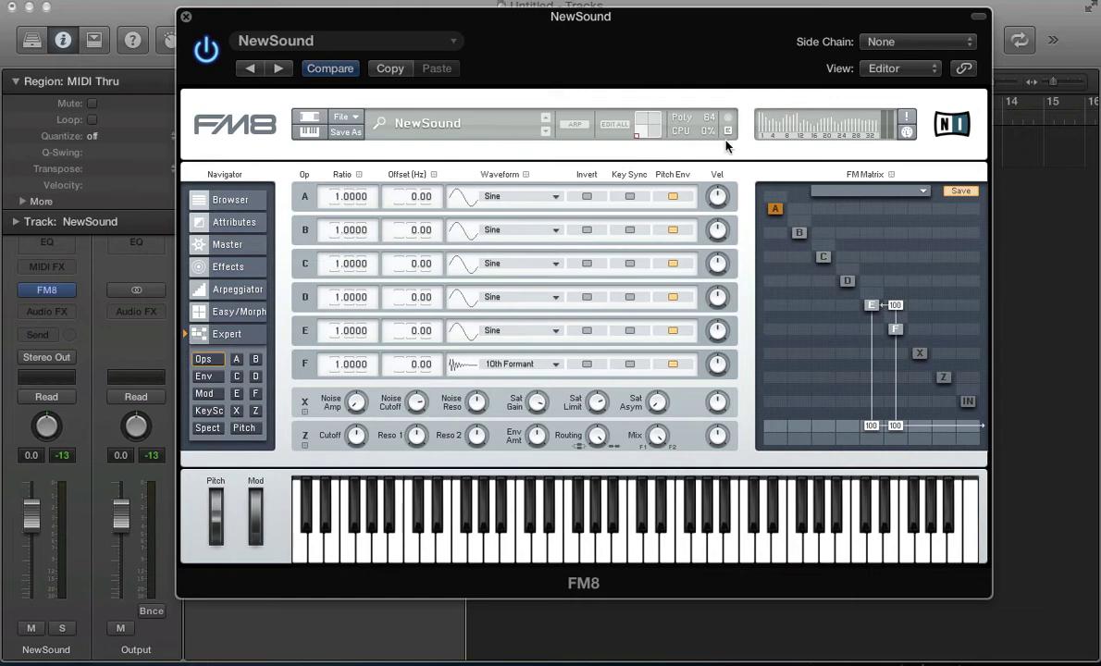
{"action": "double_click", "coordinate": [895, 306]}
{"action": "left_click_drag", "start_coordinate": [872, 428], "coordinate": [861, 417]}
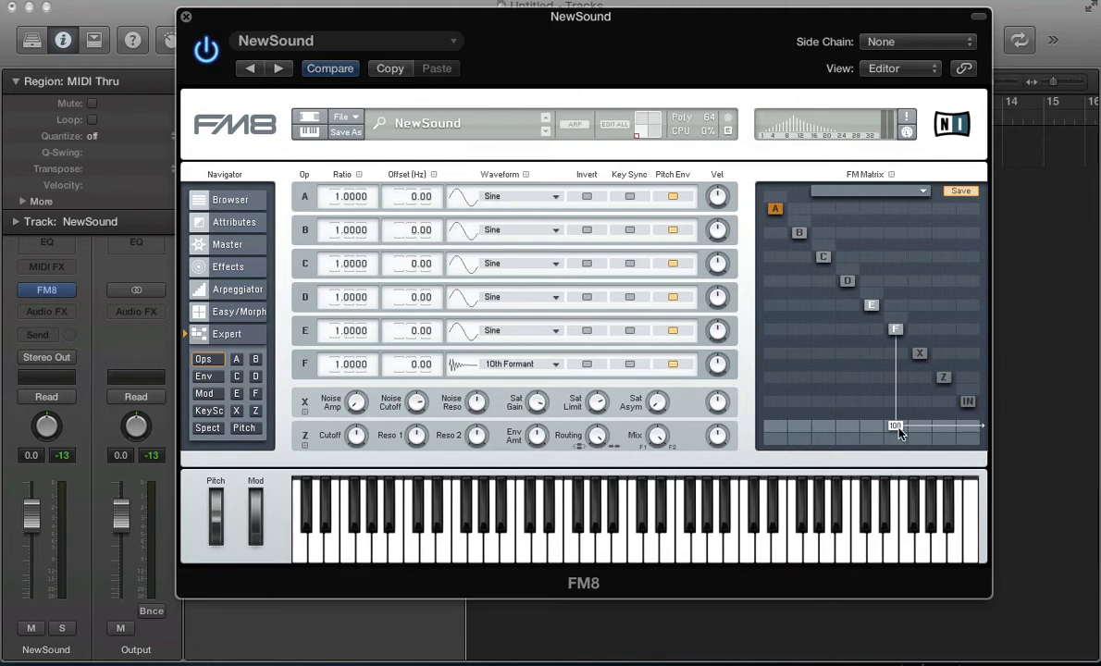
{"action": "double_click", "coordinate": [897, 433]}
Step: Send operator E to the output at 100, with operator F returned to the 10th Formant waveform
{"action": "left_click", "coordinate": [492, 367]}
{"action": "left_click", "coordinate": [489, 132]}
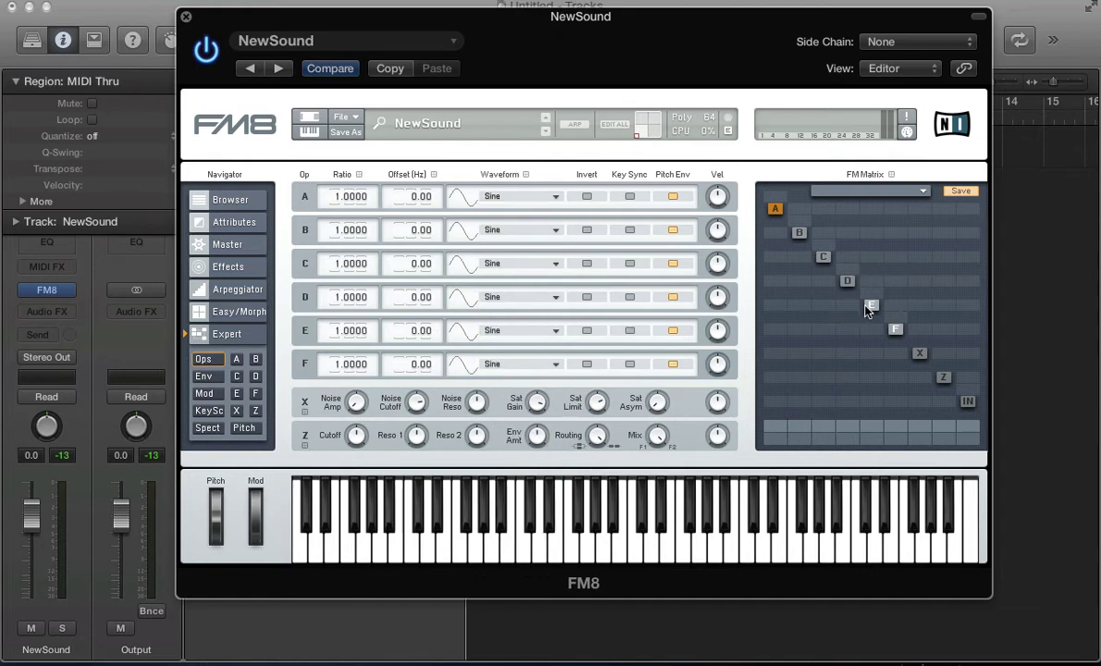
{"action": "left_click_drag", "start_coordinate": [868, 432], "coordinate": [861, 239]}
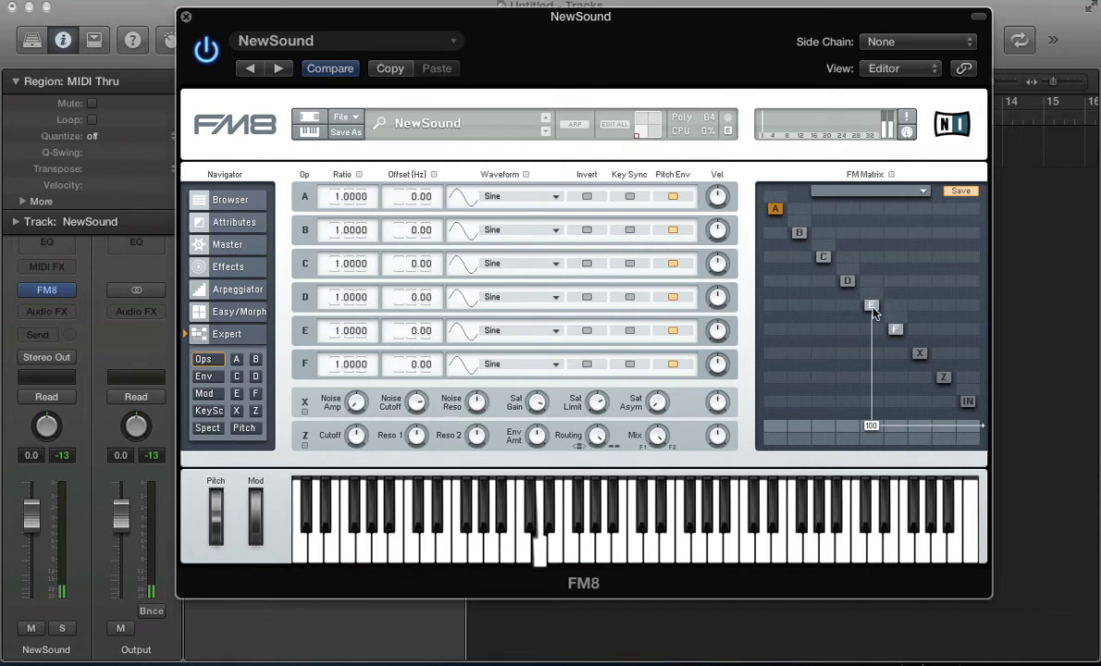
{"action": "left_click", "coordinate": [491, 364]}
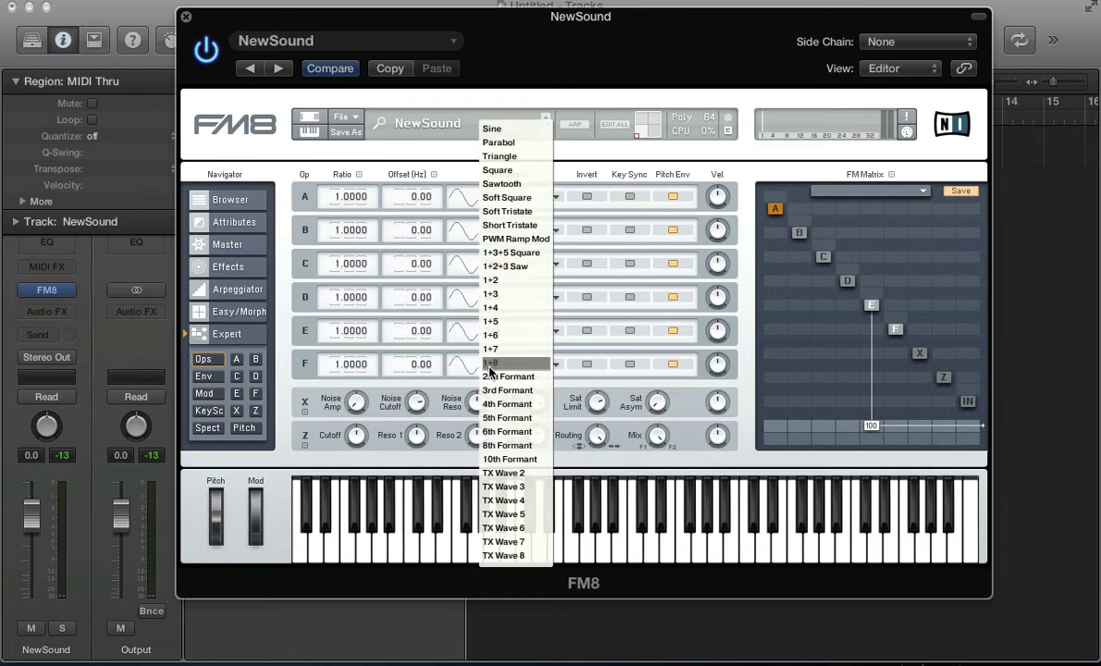
{"action": "left_click", "coordinate": [505, 460]}
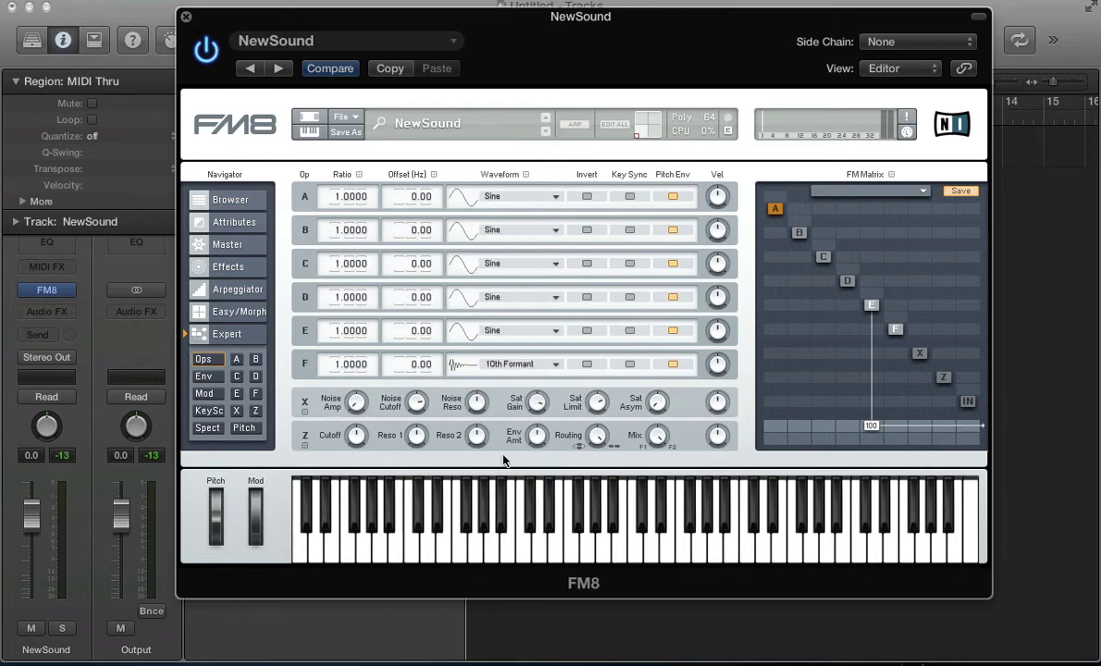
Step: Set operator F's ratio to 0.25 and make F modulate operator E at 100
{"action": "double_click", "coordinate": [351, 366]}
{"action": "key", "text": "BackSpace"}
{"action": "type", "text": "0.25"}
{"action": "key", "text": "Return"}
{"action": "left_click_drag", "start_coordinate": [894, 307], "coordinate": [898, 227]}
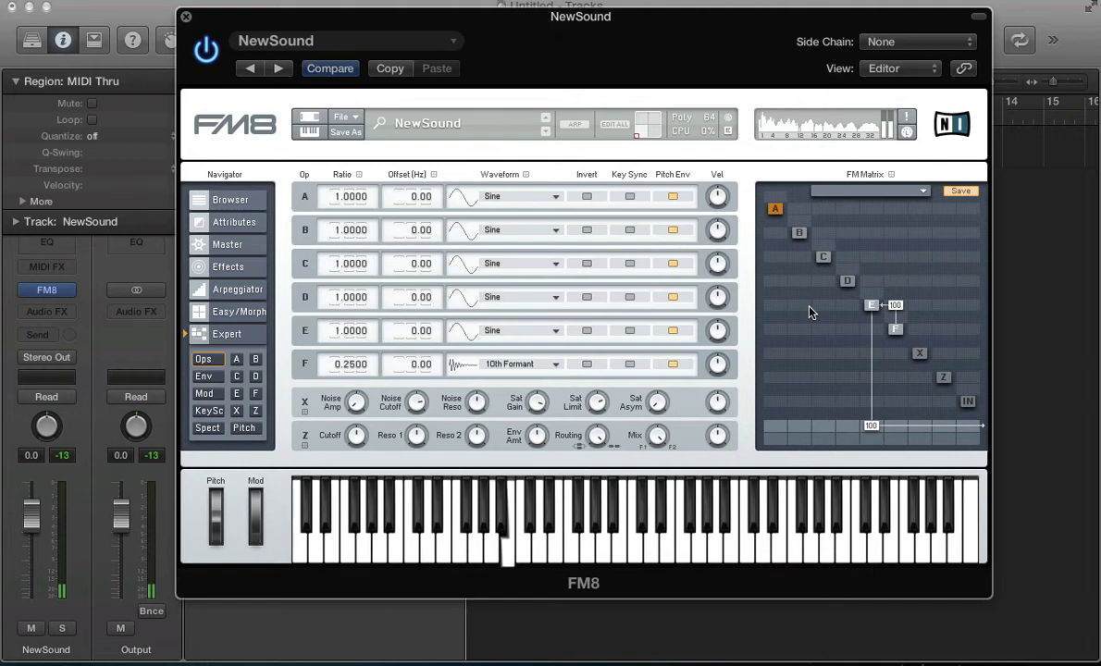
Step: Slightly lower the F-into-E modulation and re-enter operator F's ratio, settling on 0.25
{"action": "mouse_move", "coordinate": [895, 306]}
{"action": "left_mouse_down"}
{"action": "mouse_move", "coordinate": [895, 338]}
{"action": "mouse_move", "coordinate": [896, 293]}
{"action": "left_mouse_up"}
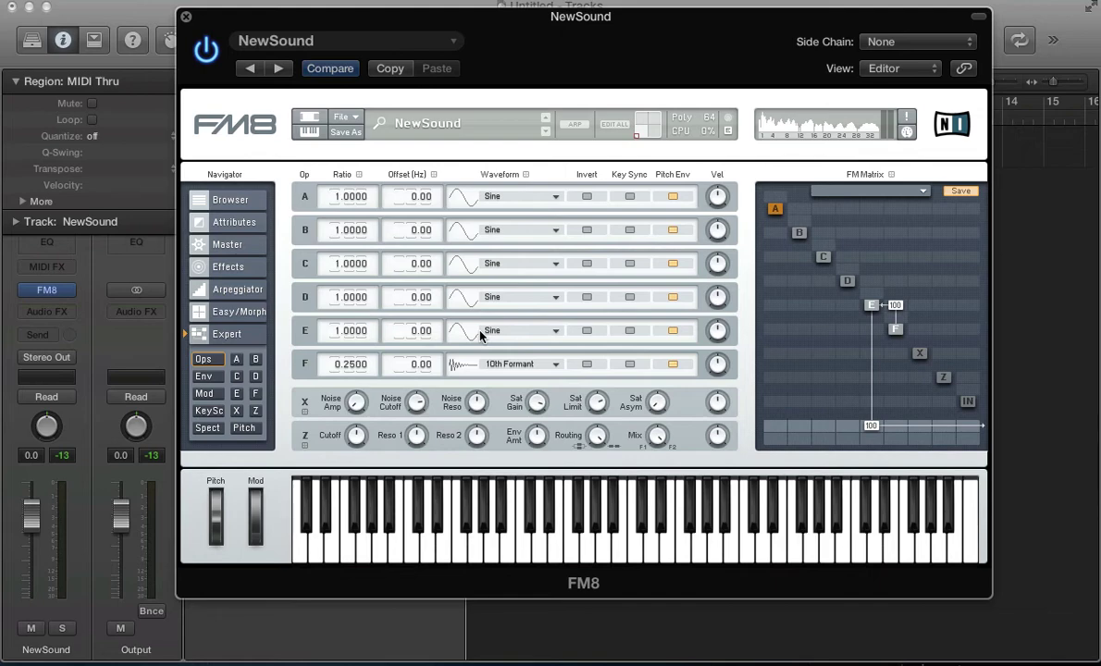
{"action": "double_click", "coordinate": [344, 364]}
{"action": "type", "text": "0.1"}
{"action": "key", "text": "Return"}
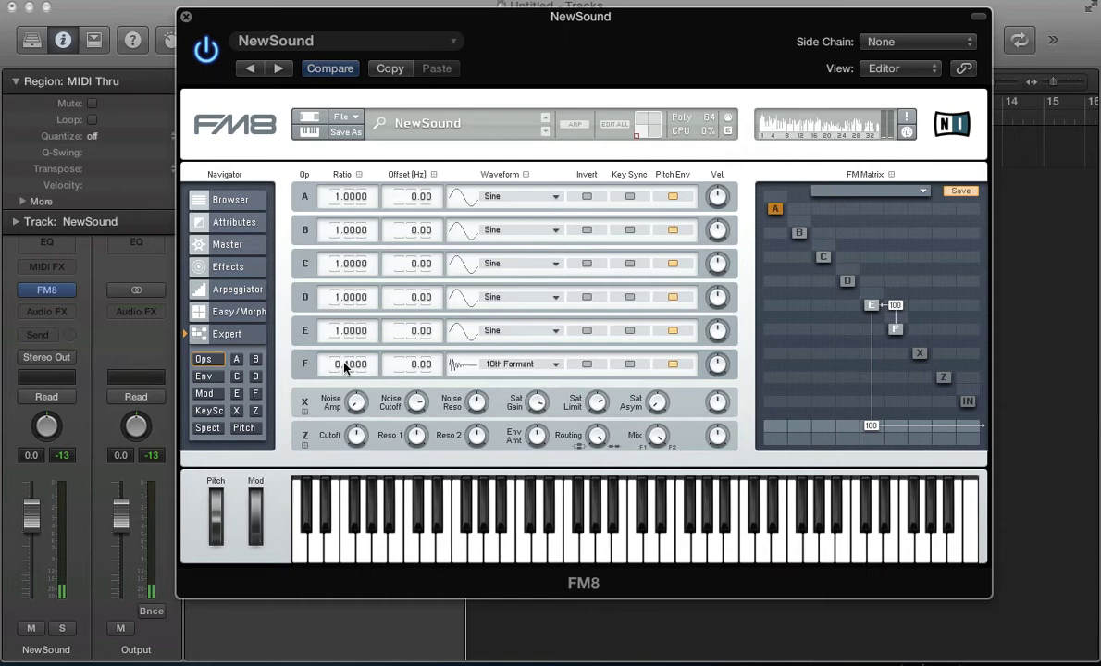
{"action": "scroll", "coordinate": [344, 367], "scroll_direction": "up", "scroll_amount": 3}
{"action": "scroll", "coordinate": [344, 367], "scroll_direction": "up", "scroll_amount": 1}
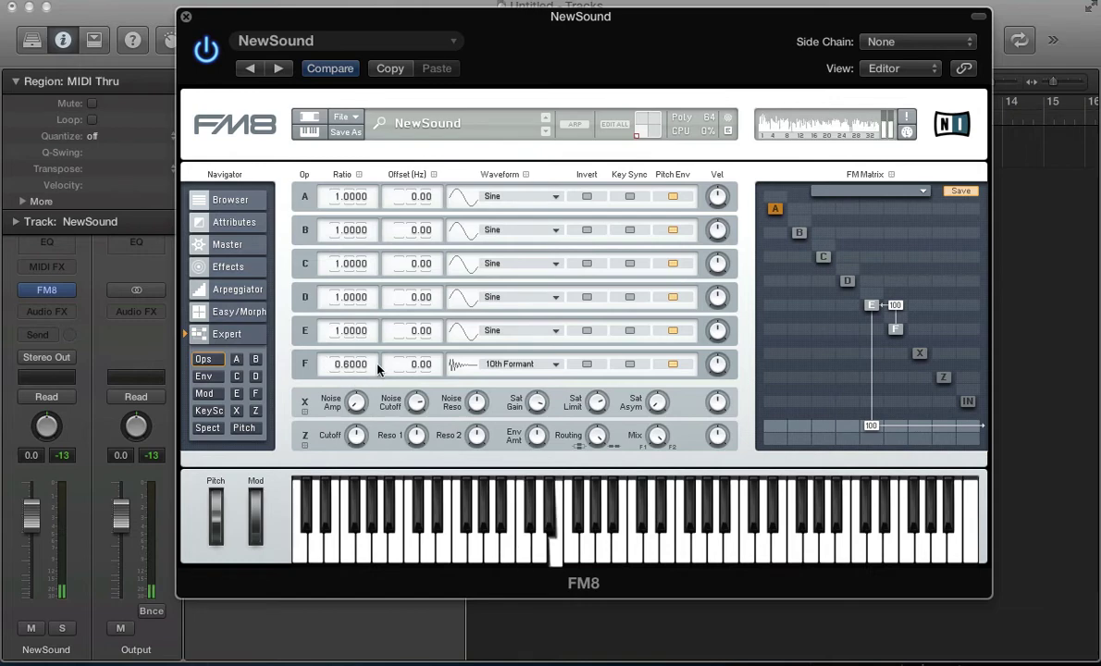
{"action": "scroll", "coordinate": [348, 366], "scroll_direction": "down", "scroll_amount": 1}
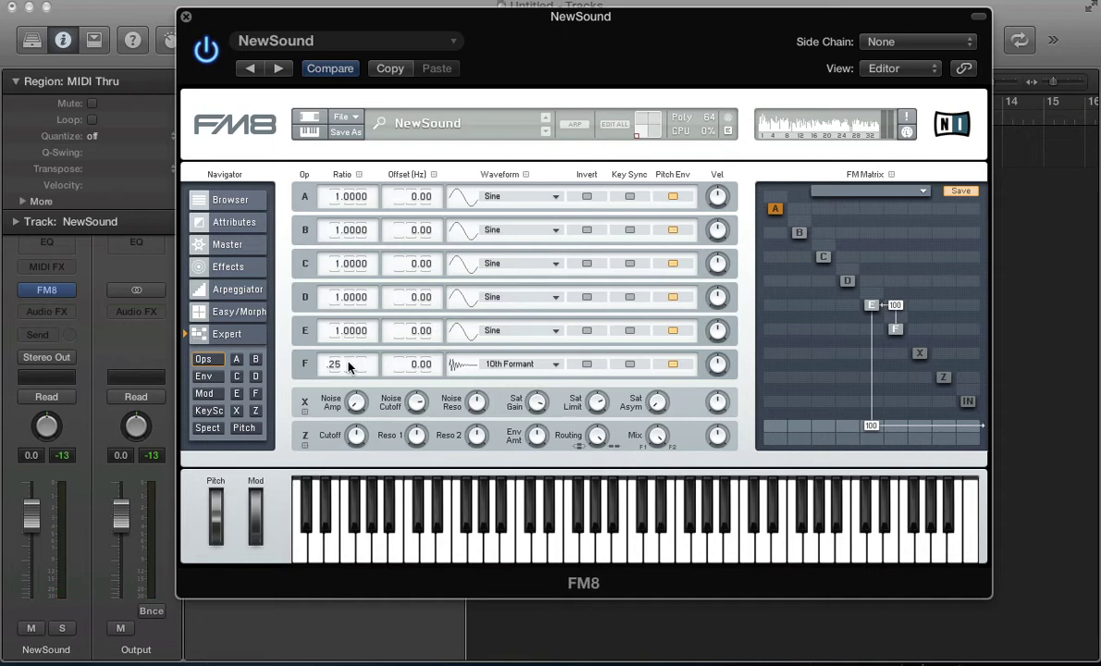
{"action": "key", "text": "Return"}
Step: Enable Tempo Sync on operator F's envelope, zoom to eighth notes, and straighten its attack curve
{"action": "left_click", "coordinate": [204, 377]}
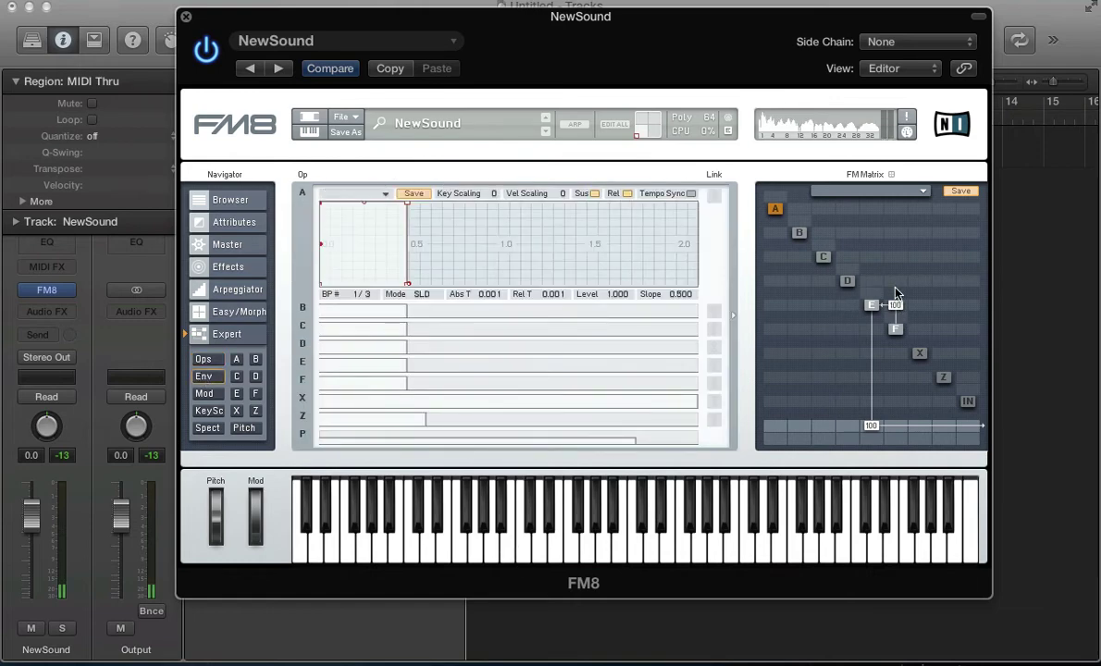
{"action": "left_click", "coordinate": [336, 381]}
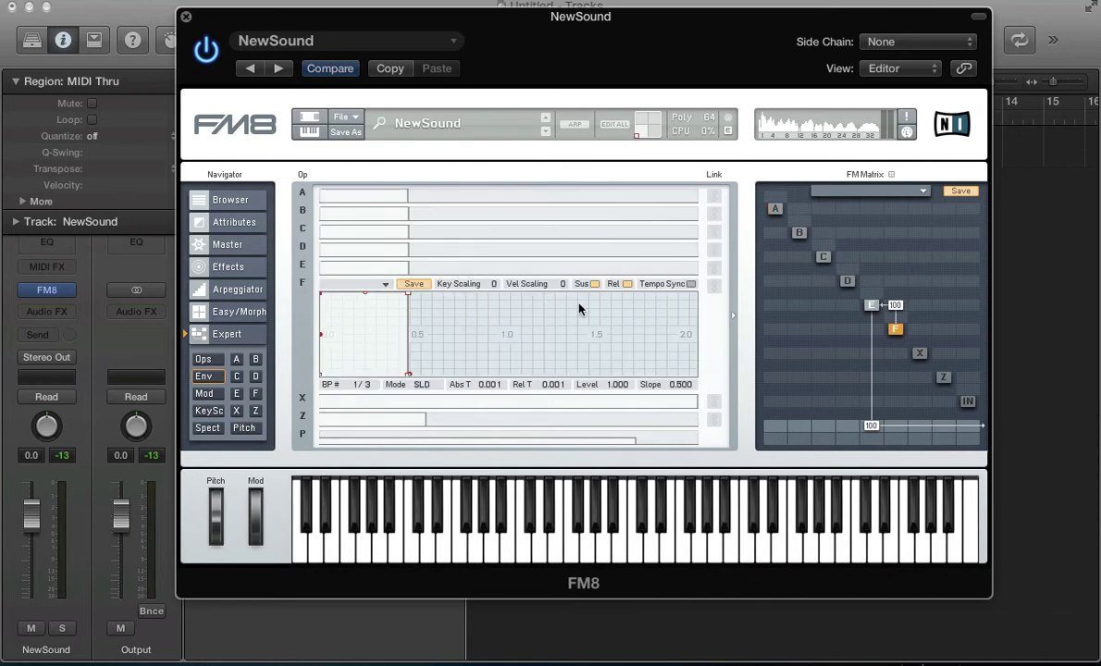
{"action": "left_click", "coordinate": [691, 284]}
{"action": "left_click_drag", "start_coordinate": [398, 341], "coordinate": [307, 398]}
{"action": "left_click_drag", "start_coordinate": [410, 296], "coordinate": [410, 333]}
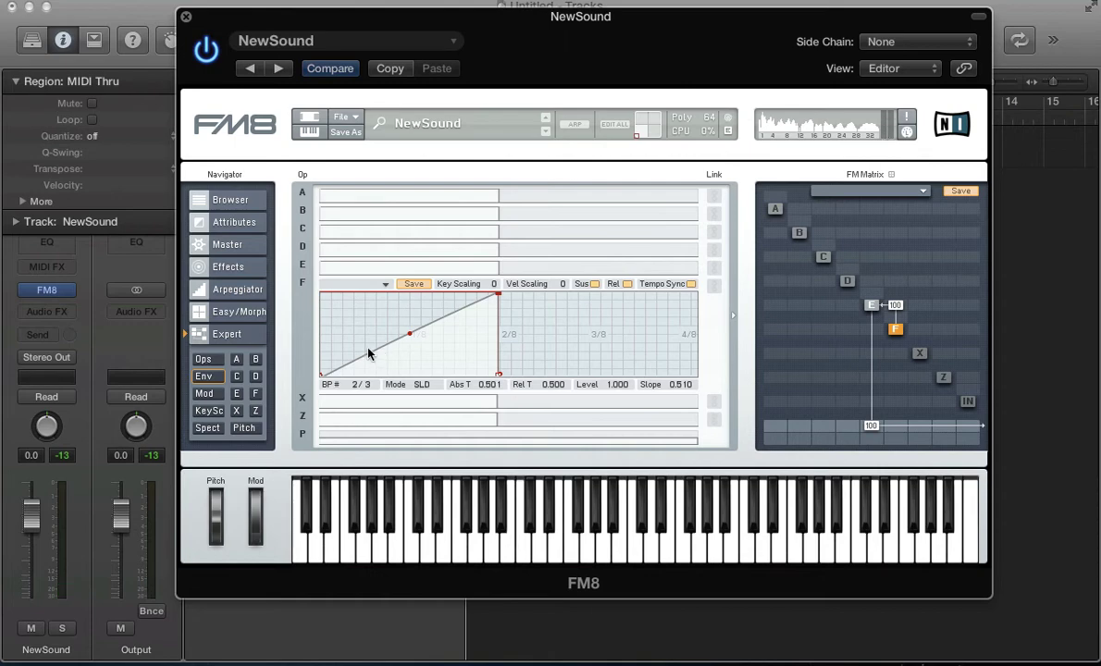
Step: Add a breakpoint to F's envelope at zero level at its start, then return to Ops
{"action": "double_click", "coordinate": [364, 350]}
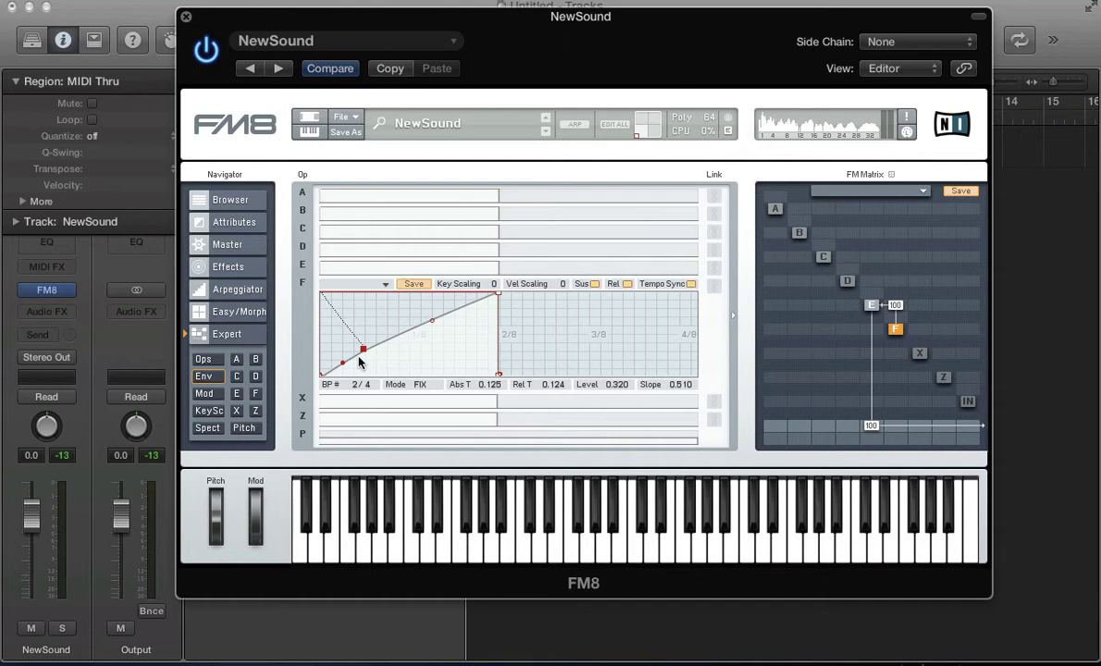
{"action": "left_click_drag", "start_coordinate": [358, 354], "coordinate": [315, 384]}
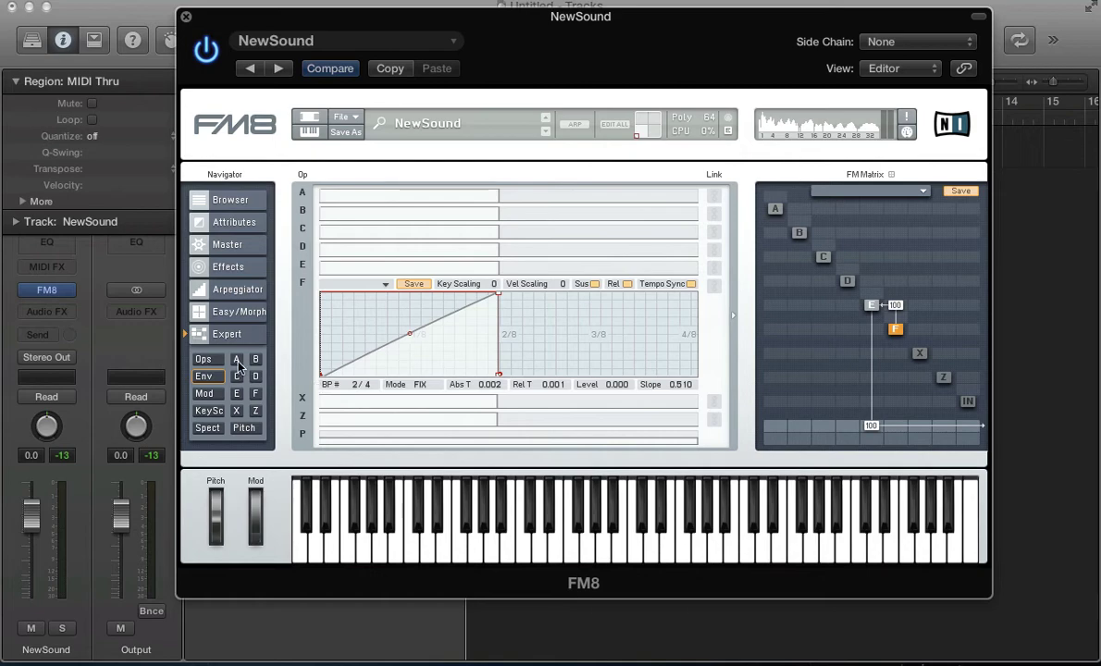
{"action": "left_click", "coordinate": [204, 359]}
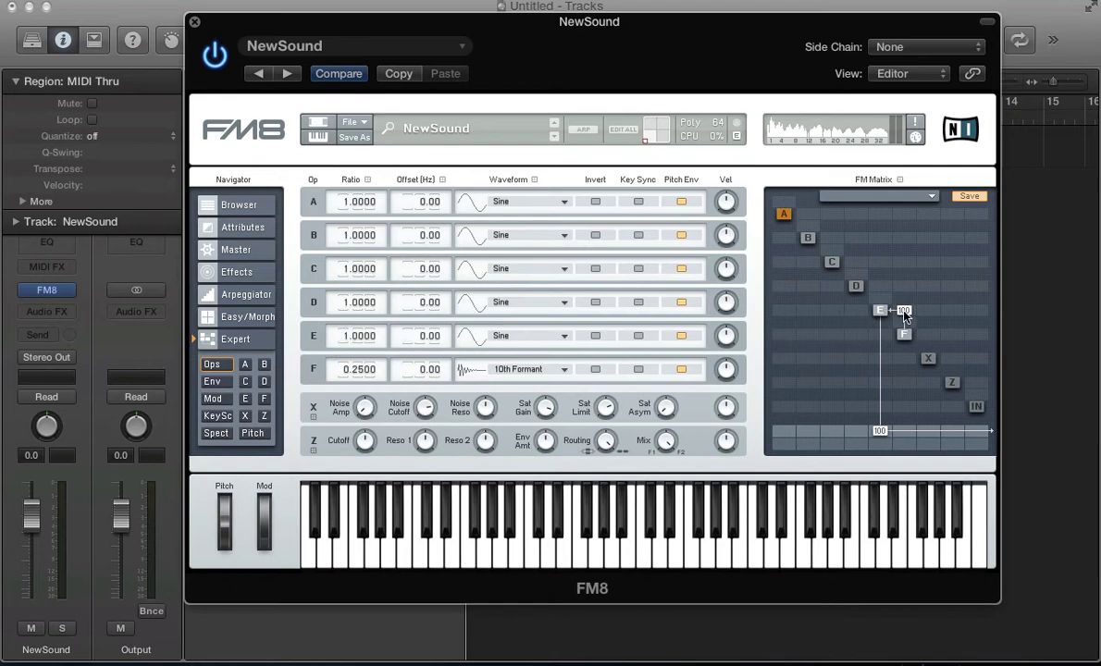
Step: Zero F's modulation of operator E and commit operator E's ratio of 0.25
{"action": "left_click_drag", "start_coordinate": [902, 311], "coordinate": [854, 318]}
{"action": "double_click", "coordinate": [356, 338]}
{"action": "key", "text": "BackSpace"}
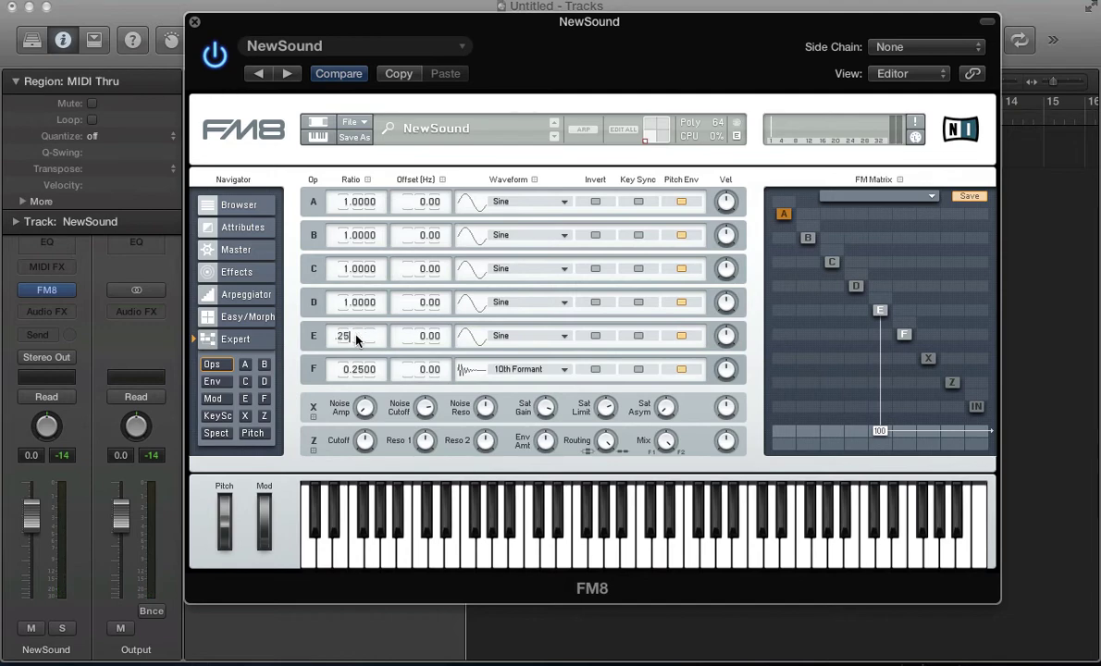
{"action": "key", "text": "Return"}
Step: Send operator F to the output and change its waveform from 10th Formant to 4th Formant
{"action": "left_click_drag", "start_coordinate": [905, 432], "coordinate": [904, 350]}
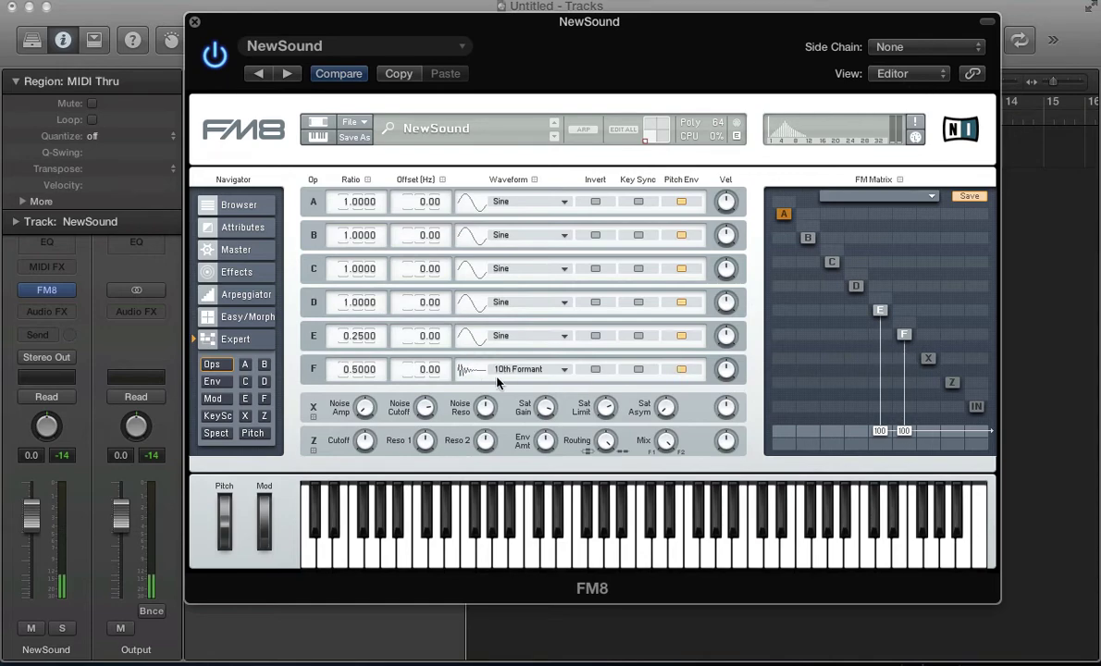
{"action": "left_click", "coordinate": [522, 369]}
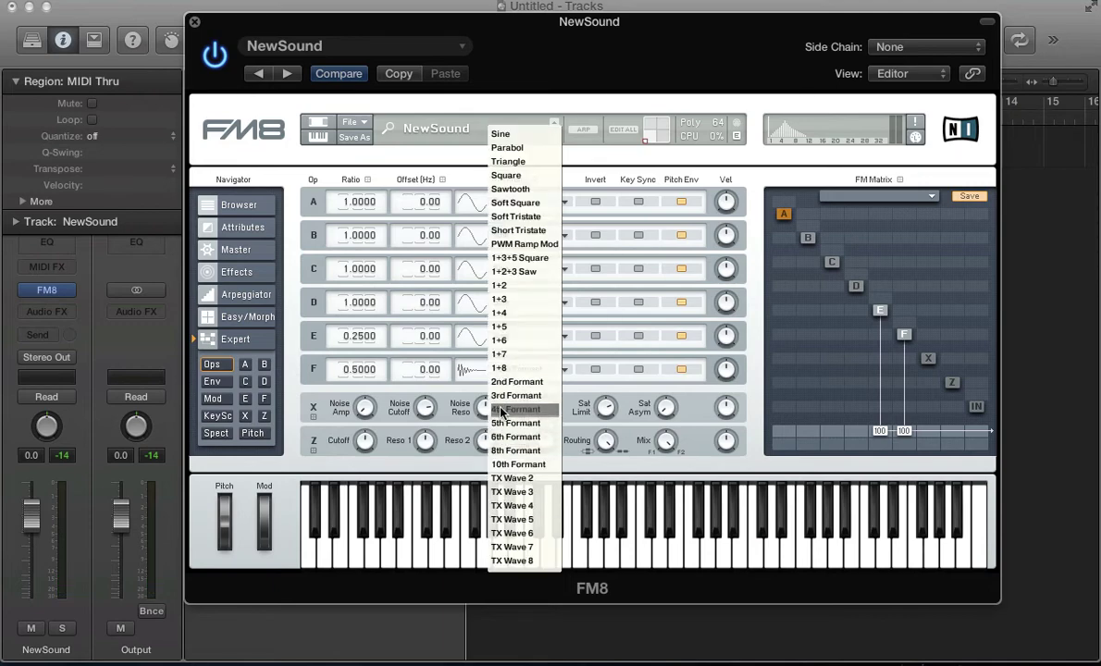
{"action": "left_click", "coordinate": [500, 410]}
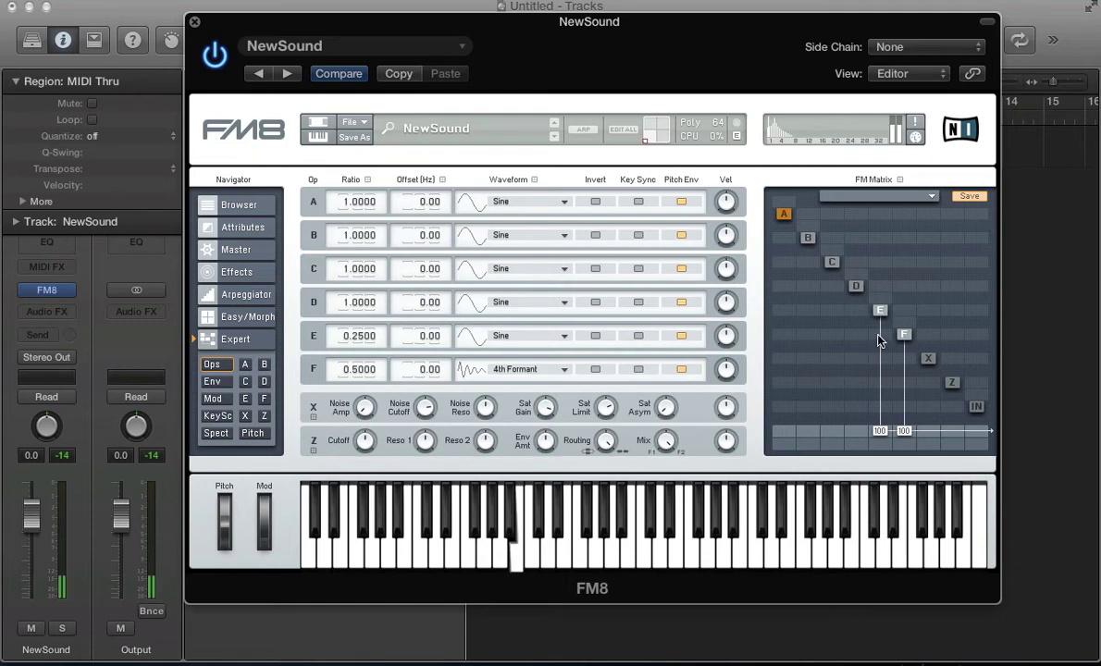
Step: Cross-modulate E and F in the matrix: E into F at 28, F into E at 31
{"action": "left_click_drag", "start_coordinate": [877, 337], "coordinate": [890, 312]}
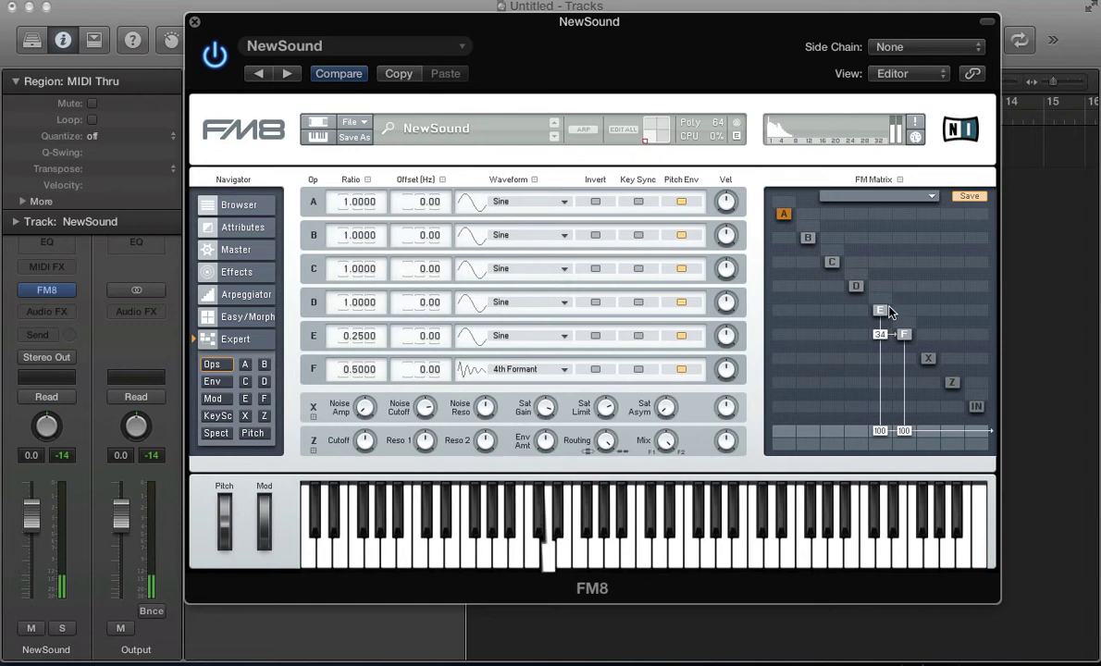
{"action": "left_click_drag", "start_coordinate": [889, 311], "coordinate": [889, 307]}
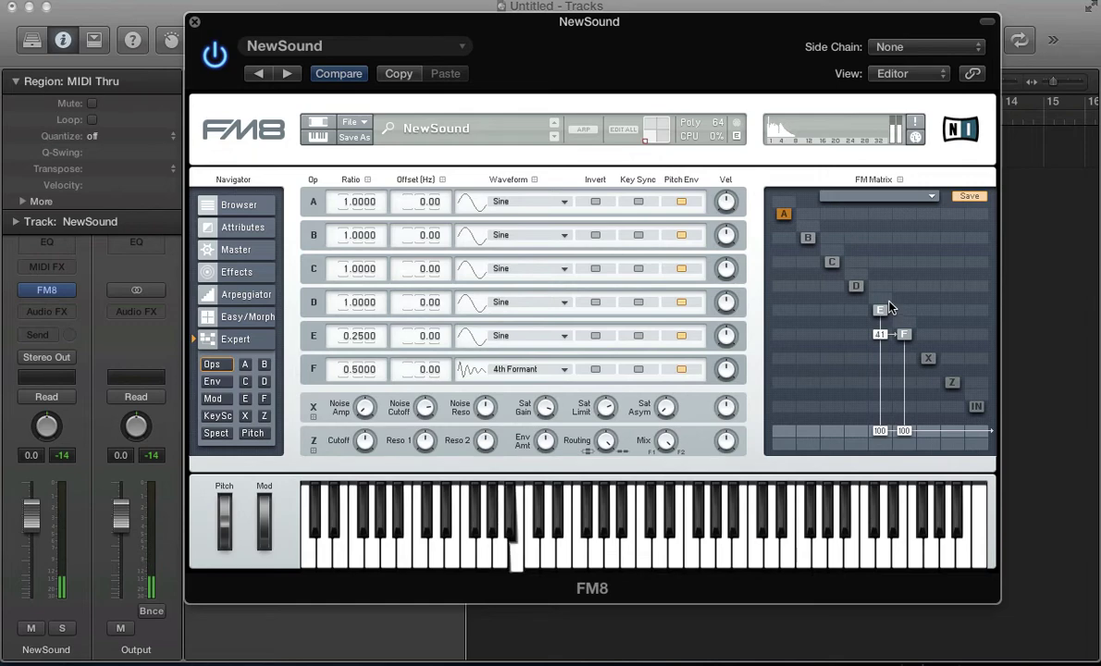
{"action": "left_click", "coordinate": [513, 375]}
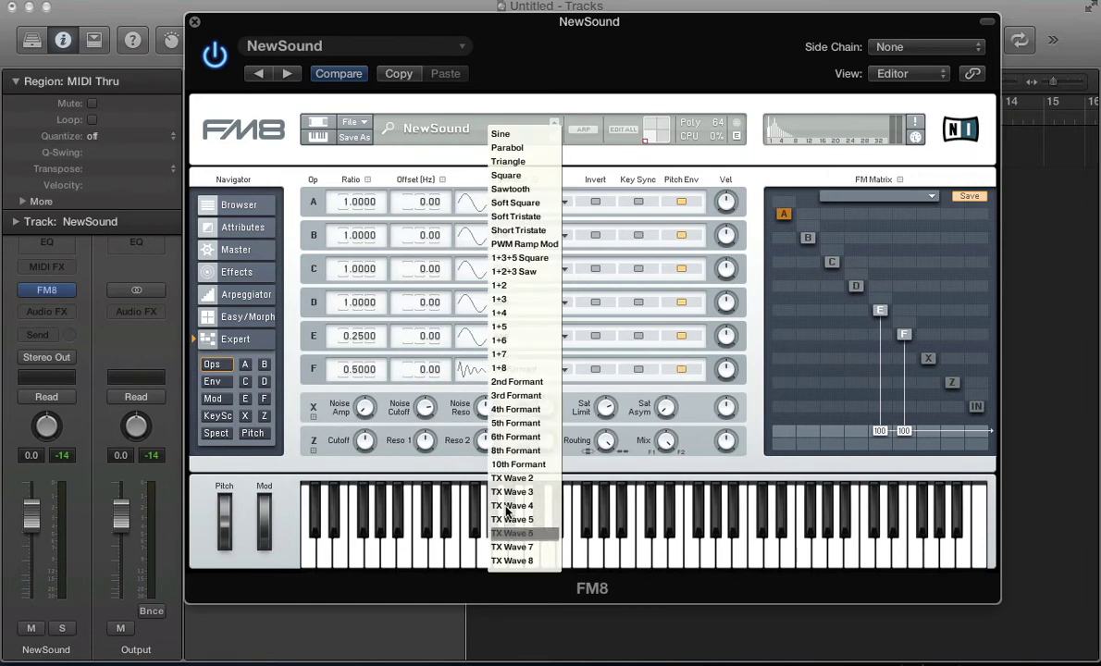
{"action": "left_click", "coordinate": [442, 387]}
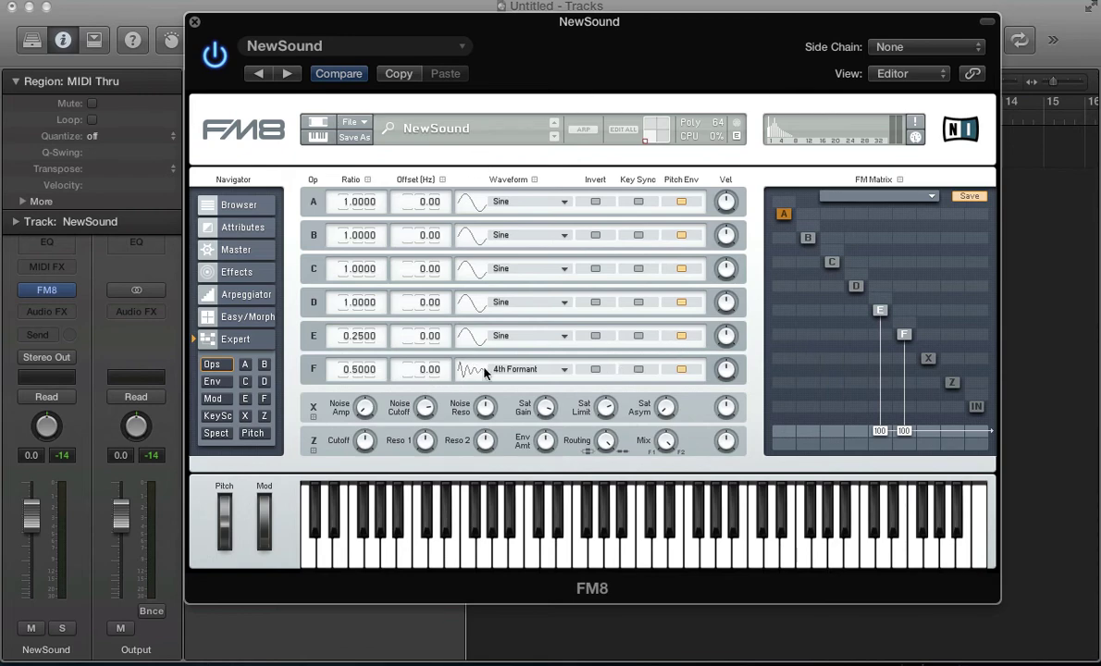
{"action": "mouse_move", "coordinate": [882, 335]}
{"action": "left_mouse_down"}
{"action": "mouse_move", "coordinate": [893, 301]}
{"action": "mouse_move", "coordinate": [884, 338]}
{"action": "mouse_move", "coordinate": [912, 301]}
{"action": "mouse_move", "coordinate": [913, 278]}
{"action": "mouse_move", "coordinate": [886, 331]}
{"action": "left_mouse_up"}
Step: Rebalance the E/F cross-modulation cells to 17 for E→F and 33 for F→E
{"action": "left_click", "coordinate": [881, 335]}
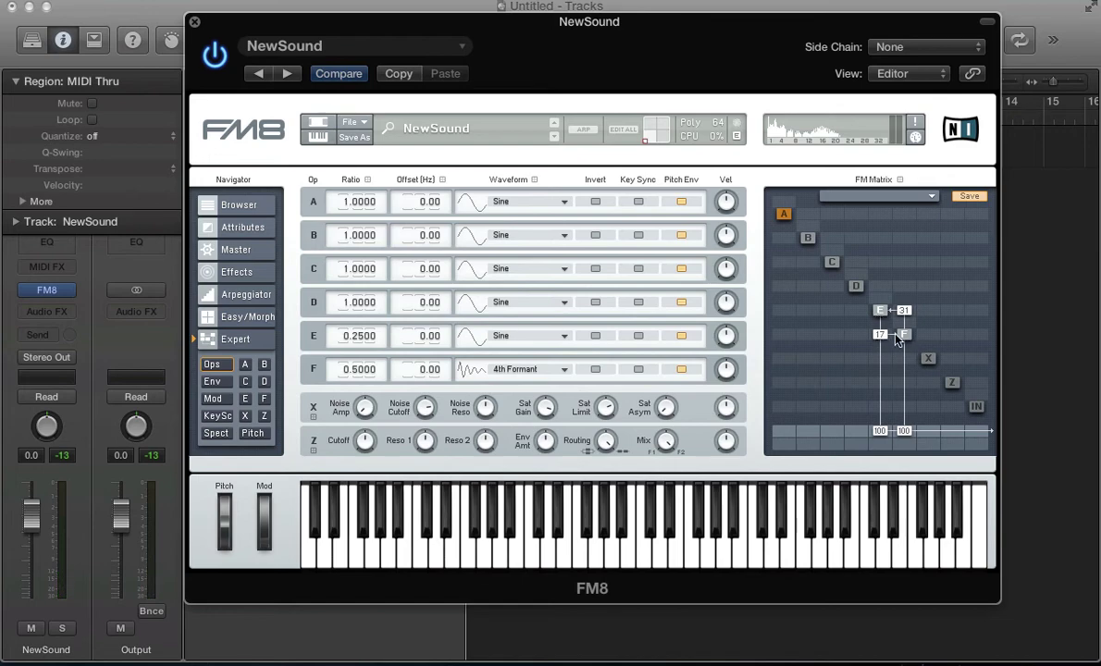
{"action": "left_click_drag", "start_coordinate": [877, 338], "coordinate": [889, 331]}
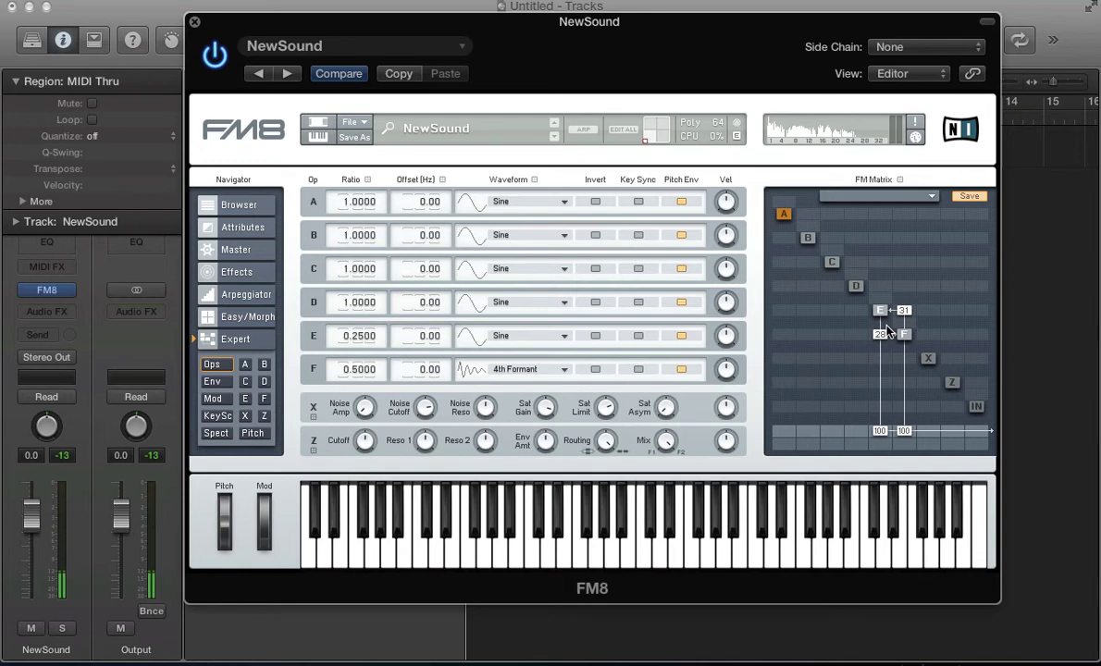
{"action": "left_click_drag", "start_coordinate": [884, 340], "coordinate": [884, 348]}
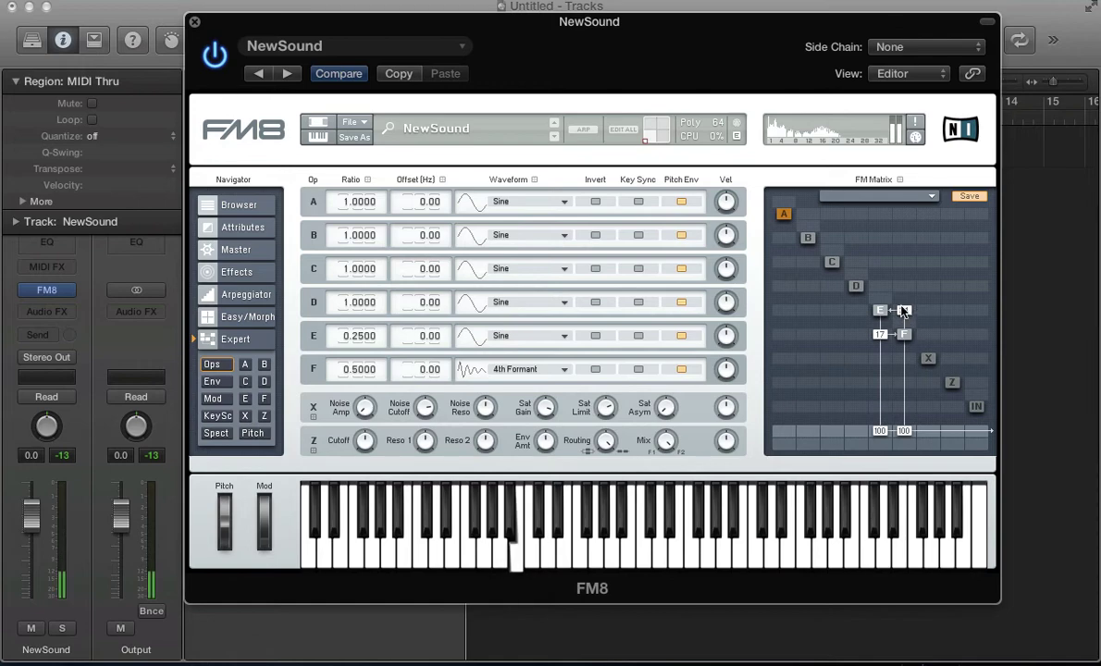
{"action": "mouse_move", "coordinate": [904, 312]}
{"action": "left_mouse_down"}
{"action": "mouse_move", "coordinate": [909, 303]}
{"action": "mouse_move", "coordinate": [911, 315]}
{"action": "left_mouse_up"}
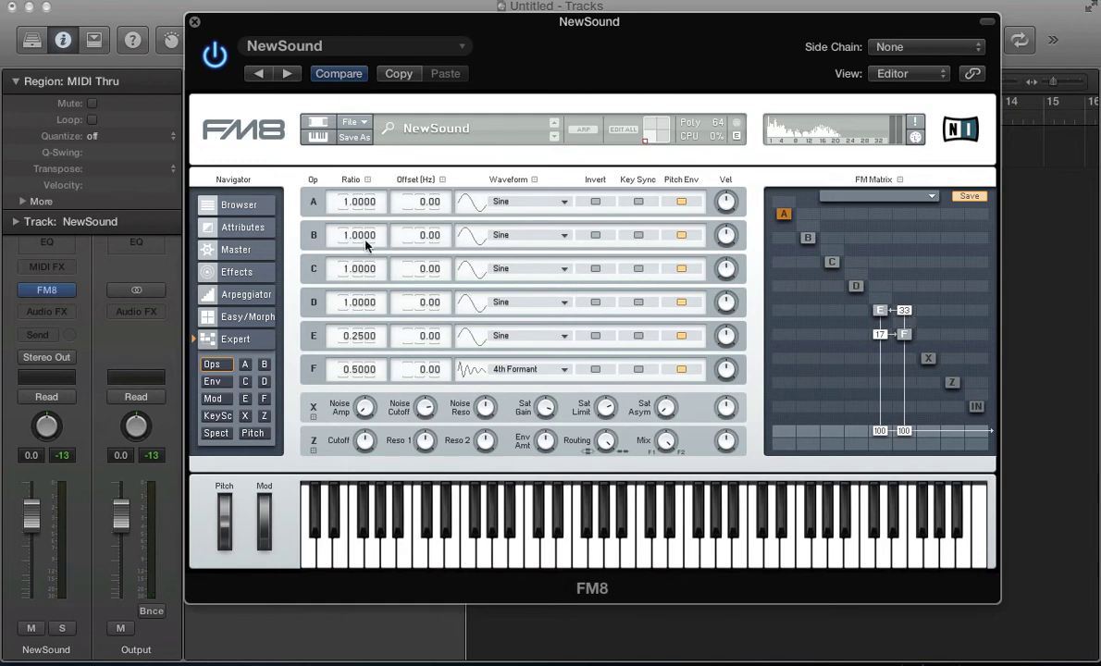
Step: Set operator D's ratio to 0.125
{"action": "double_click", "coordinate": [359, 302]}
{"action": "type", "text": ".125"}
{"action": "key", "text": "Return"}
Step: Route operator D into operator E at a modulation amount of 16
{"action": "mouse_move", "coordinate": [852, 334]}
{"action": "left_mouse_down"}
{"action": "mouse_move", "coordinate": [846, 317]}
{"action": "mouse_move", "coordinate": [848, 352]}
{"action": "left_mouse_up"}
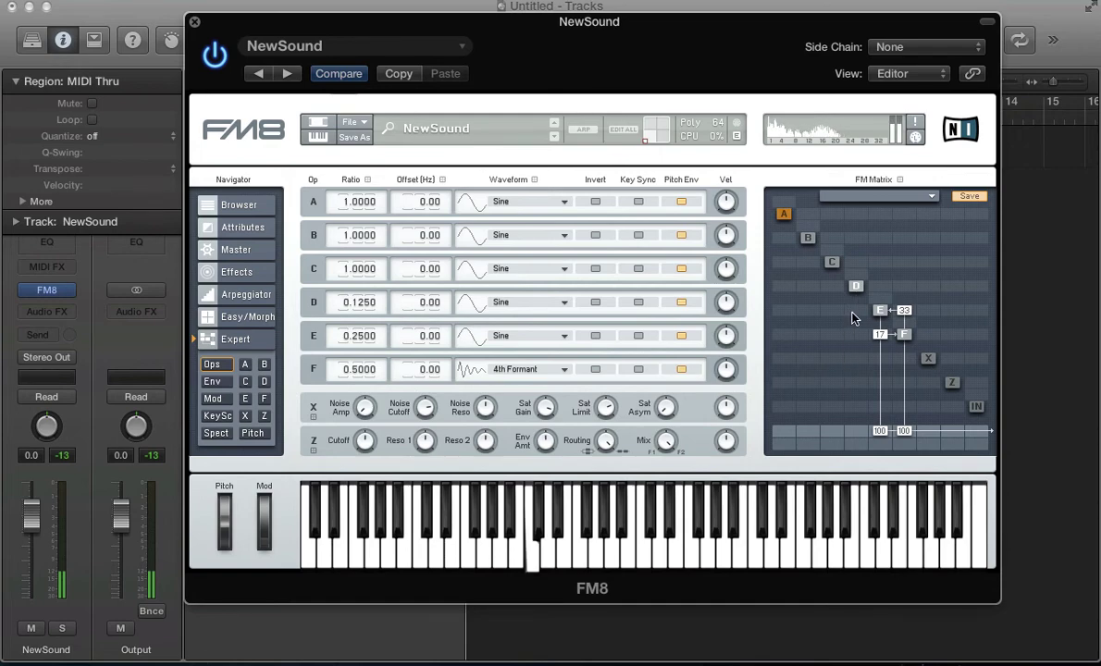
{"action": "left_click_drag", "start_coordinate": [863, 302], "coordinate": [864, 301]}
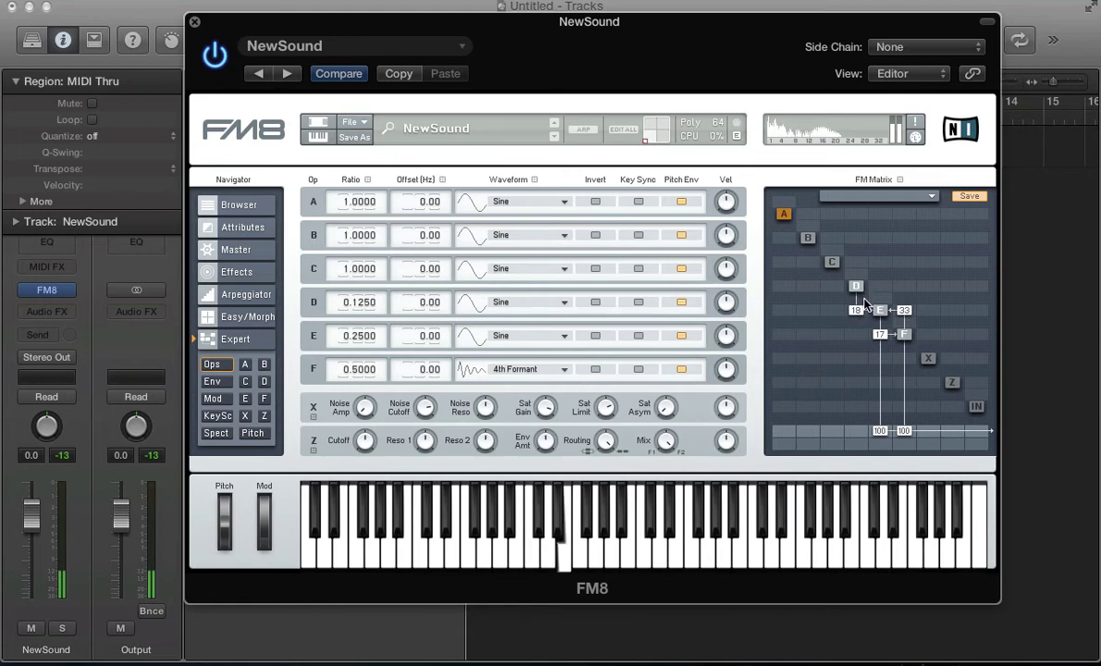
{"action": "left_click_drag", "start_coordinate": [852, 310], "coordinate": [856, 315]}
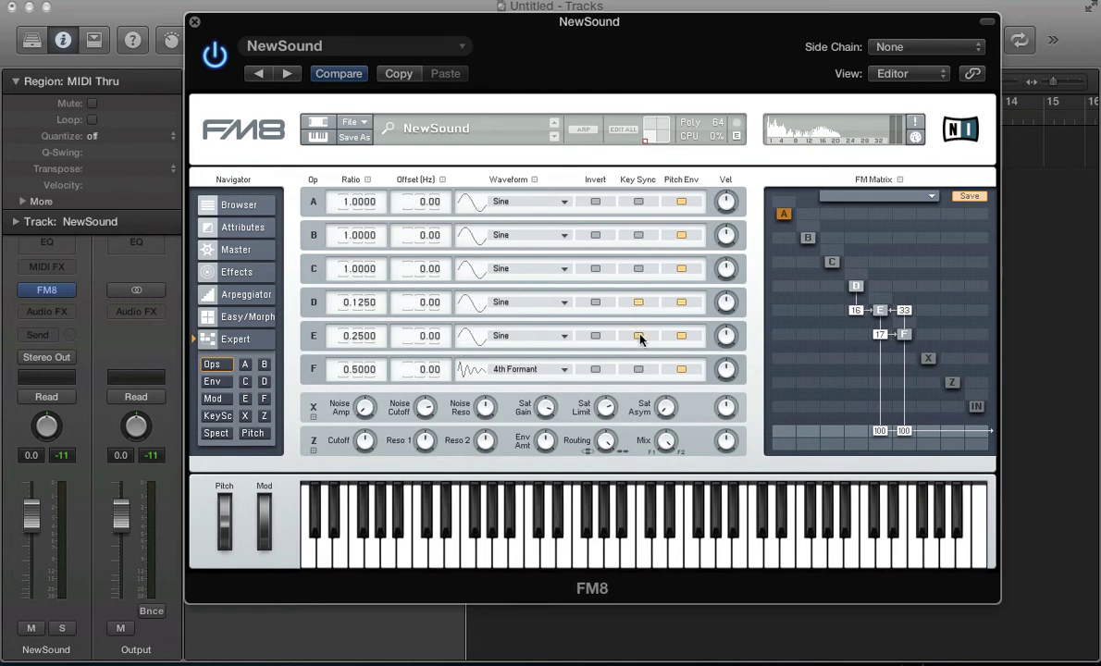
Step: Enable key sync on operator E and rebalance D's and F's modulation of E
{"action": "left_click", "coordinate": [638, 335]}
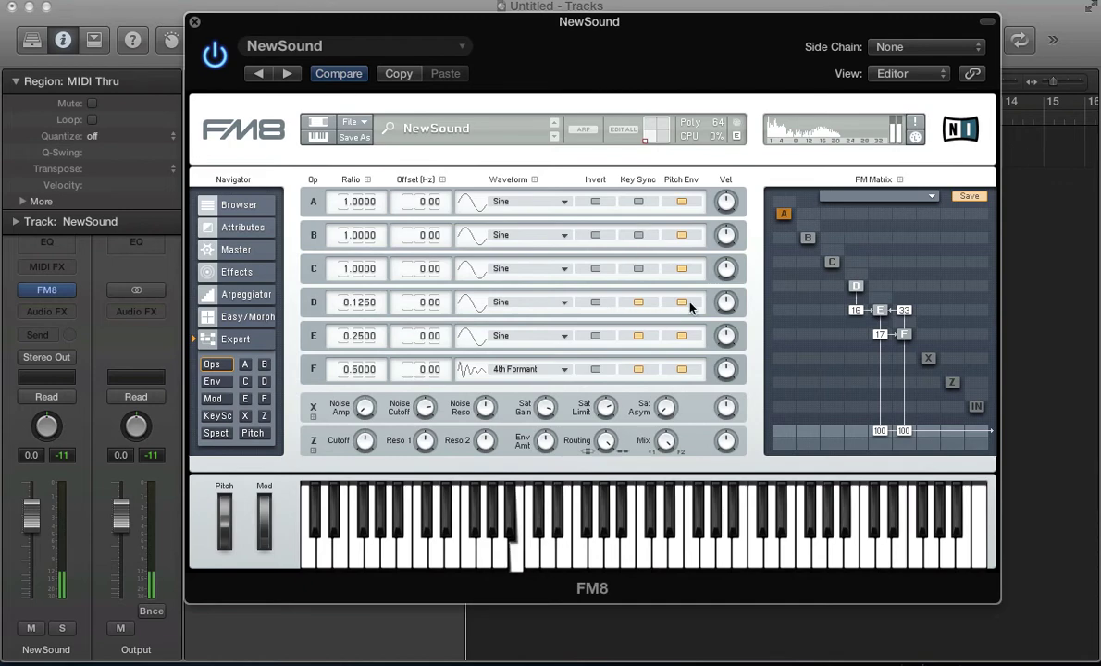
{"action": "left_click_drag", "start_coordinate": [849, 310], "coordinate": [856, 317]}
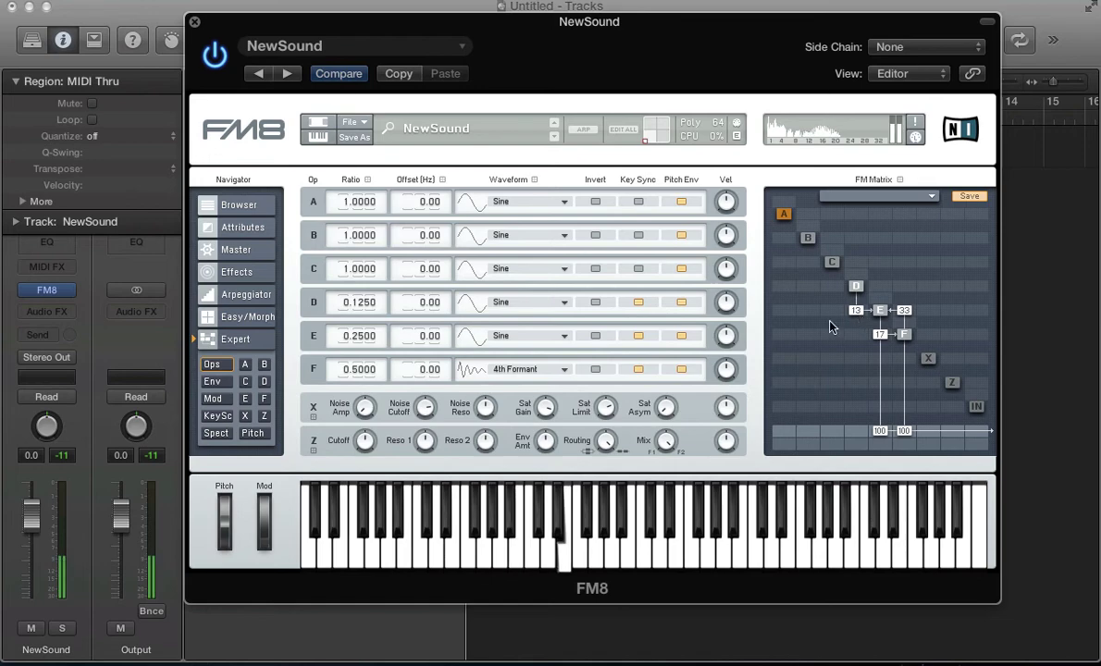
{"action": "left_click_drag", "start_coordinate": [907, 314], "coordinate": [907, 317]}
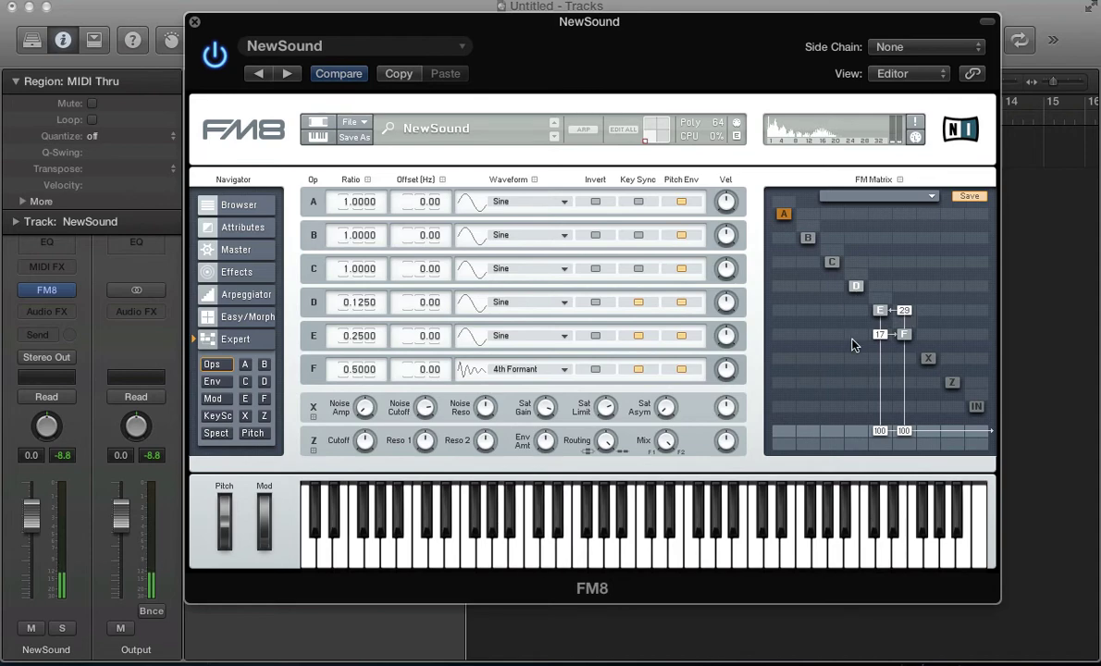
{"action": "left_click_drag", "start_coordinate": [855, 319], "coordinate": [860, 305]}
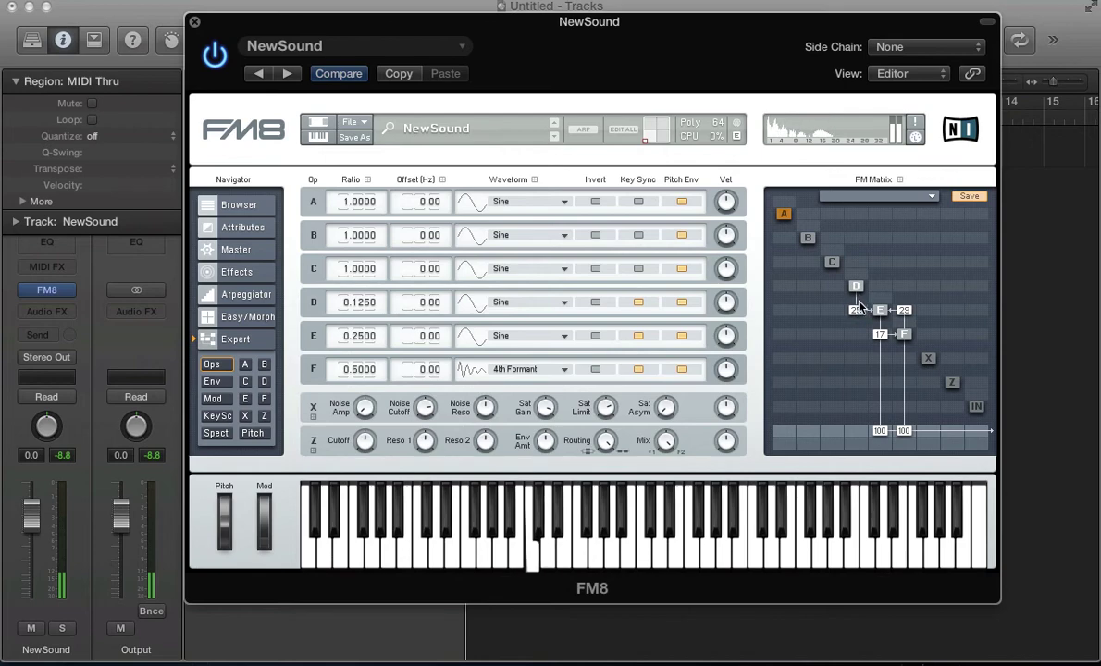
{"action": "mouse_move", "coordinate": [855, 340]}
{"action": "left_mouse_down"}
{"action": "mouse_move", "coordinate": [855, 319]}
{"action": "mouse_move", "coordinate": [859, 347]}
{"action": "left_mouse_up"}
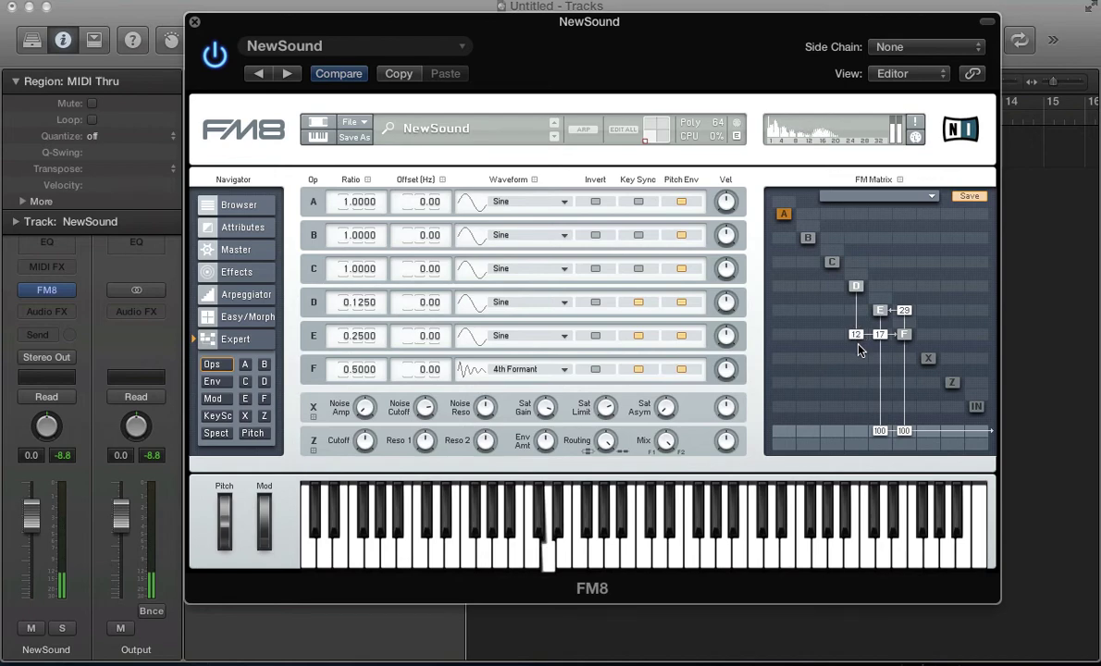
Step: Set D's ratio to 0.25 and send D straight to the output at 100
{"action": "double_click", "coordinate": [360, 303]}
{"action": "type", "text": "0.25"}
{"action": "key", "text": "Return"}
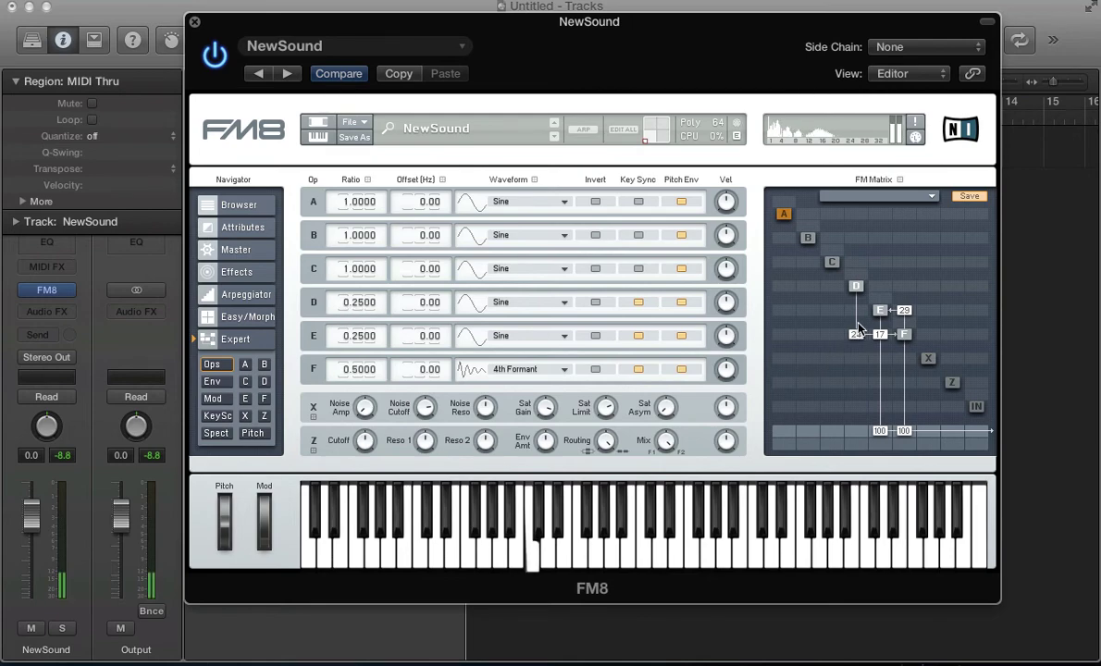
{"action": "left_click_drag", "start_coordinate": [859, 329], "coordinate": [855, 388]}
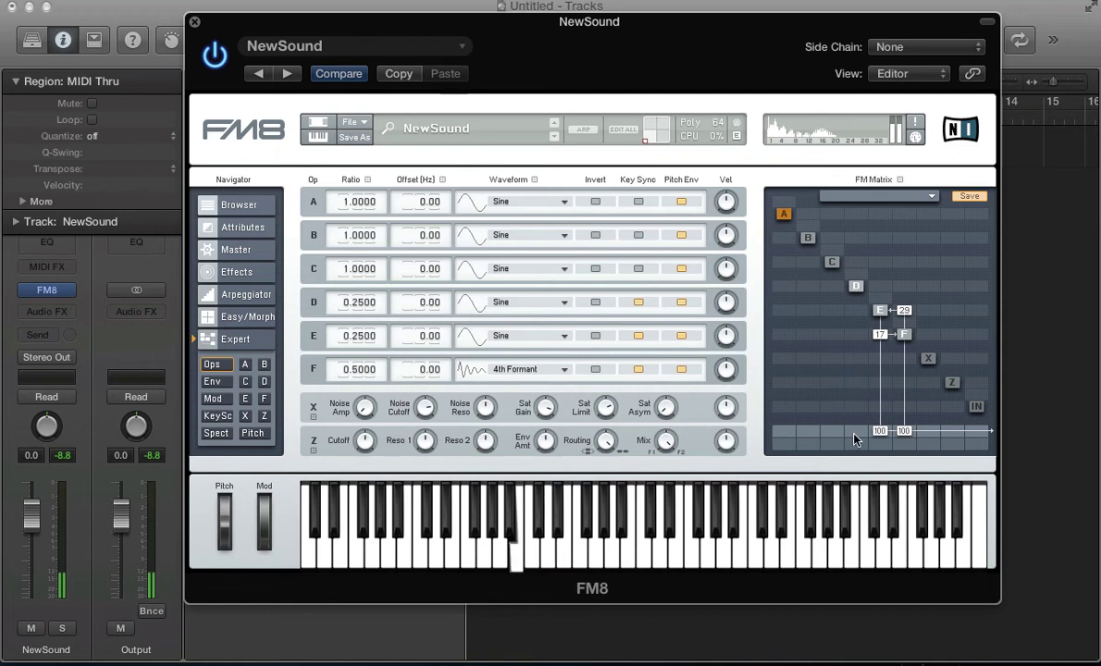
{"action": "left_click_drag", "start_coordinate": [855, 431], "coordinate": [854, 294]}
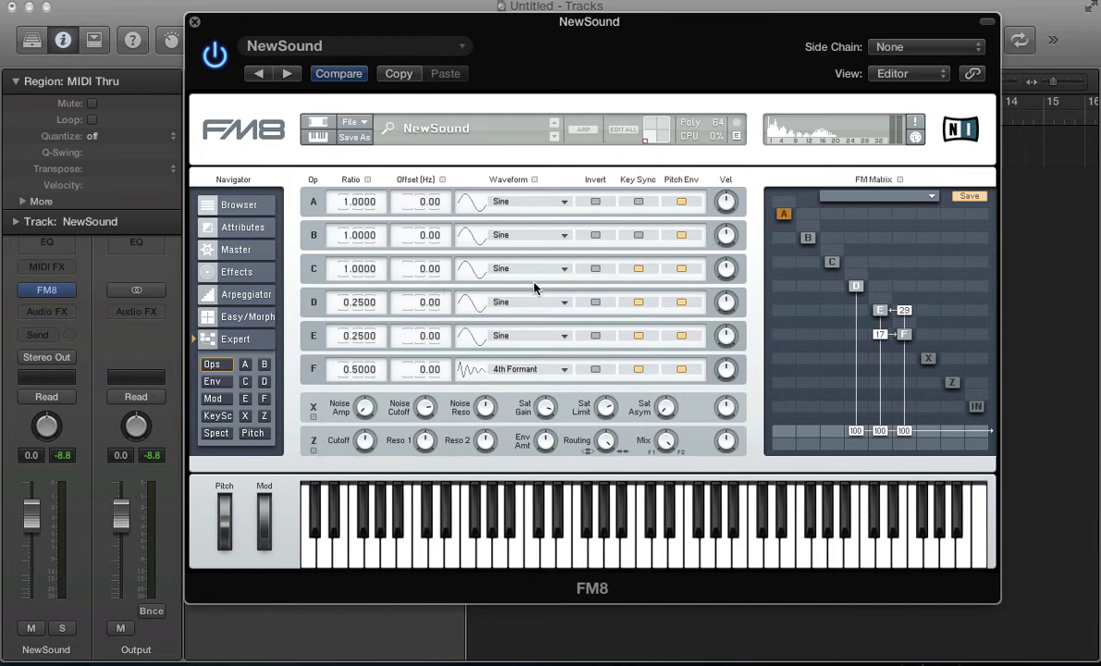
Step: Give operator C a Sawtooth waveform and make it modulate operator D
{"action": "left_click", "coordinate": [505, 269]}
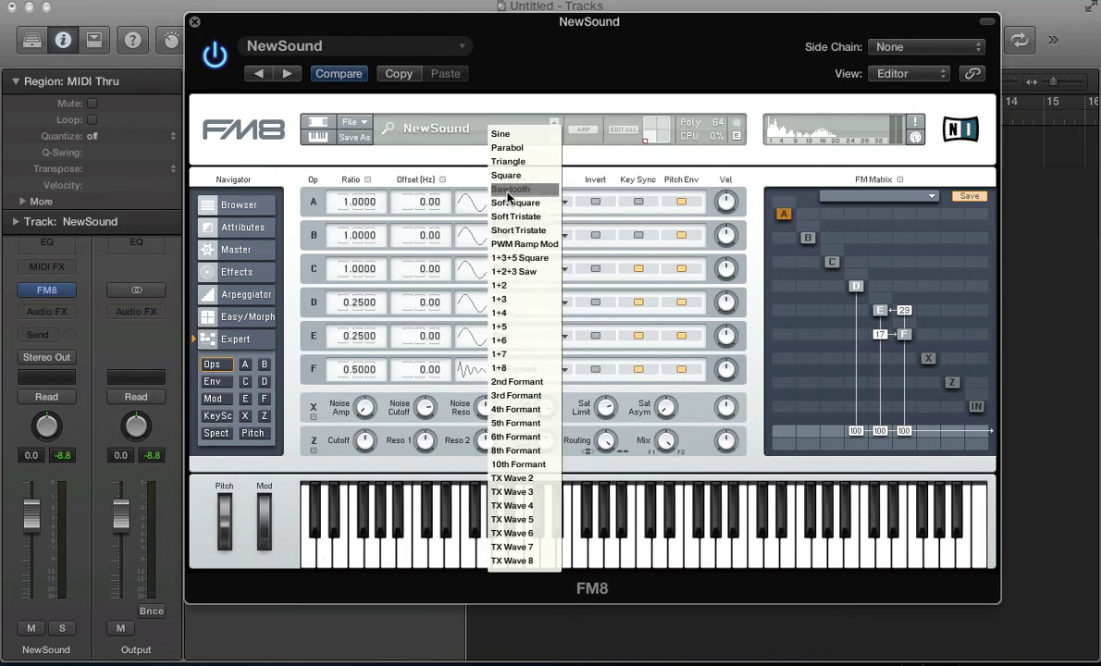
{"action": "key", "text": "Escape"}
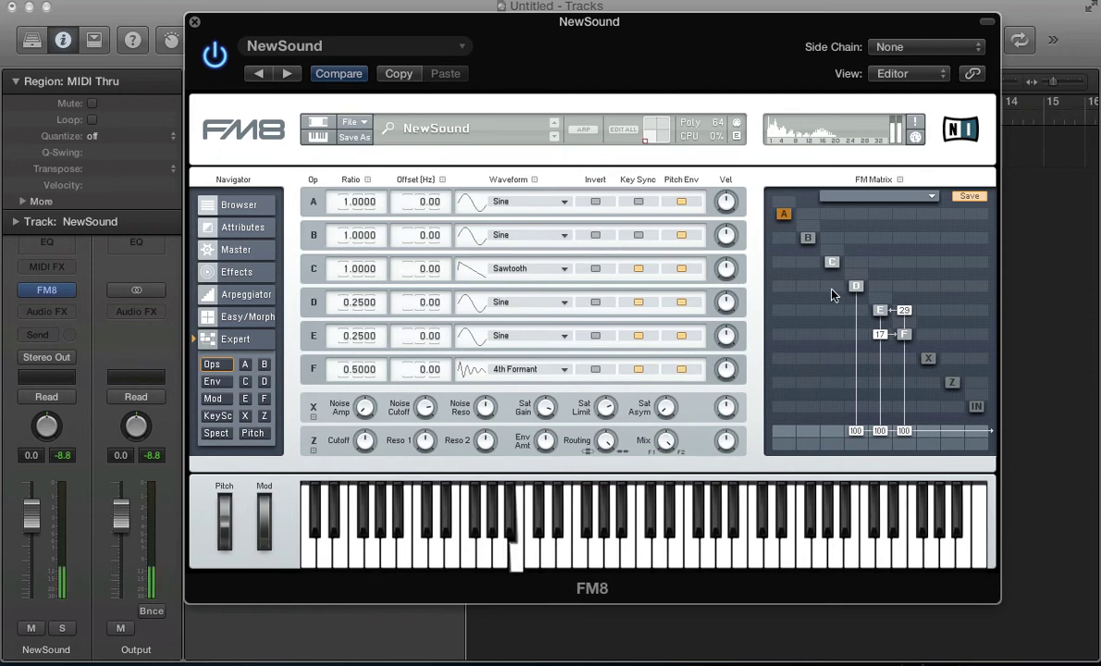
{"action": "mouse_move", "coordinate": [831, 287]}
{"action": "left_mouse_down"}
{"action": "mouse_move", "coordinate": [830, 261]}
{"action": "mouse_move", "coordinate": [830, 271]}
{"action": "left_mouse_up"}
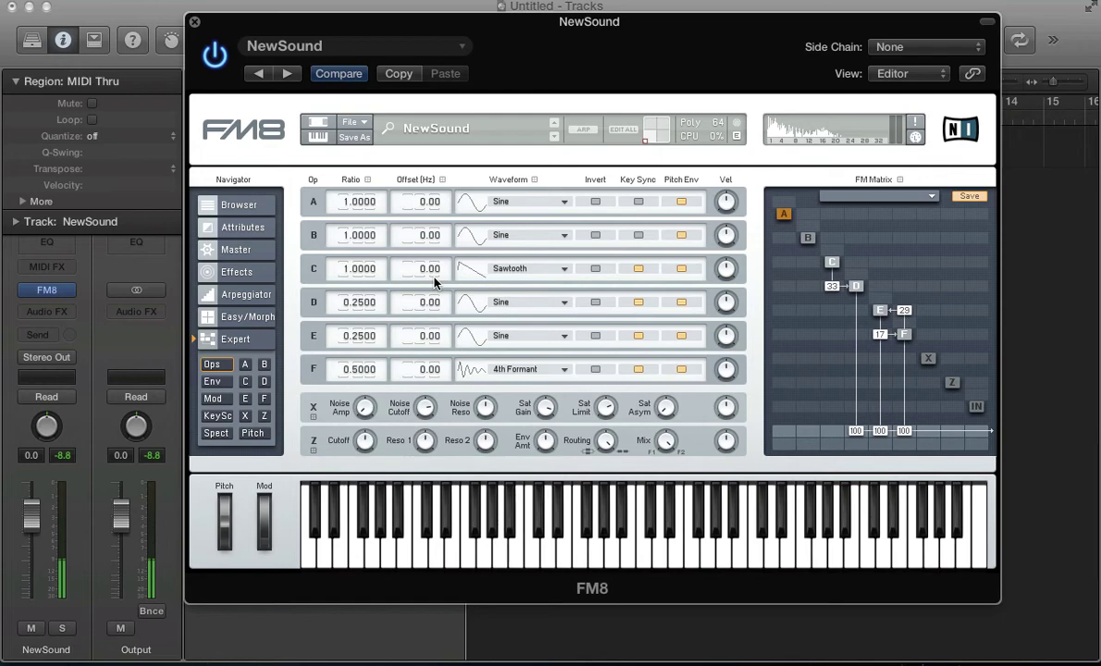
Step: Settle operator C at ratio 0.5 with its modulation of D at 36
{"action": "left_click_drag", "start_coordinate": [367, 269], "coordinate": [364, 272]}
{"action": "left_click_drag", "start_coordinate": [833, 286], "coordinate": [835, 290]}
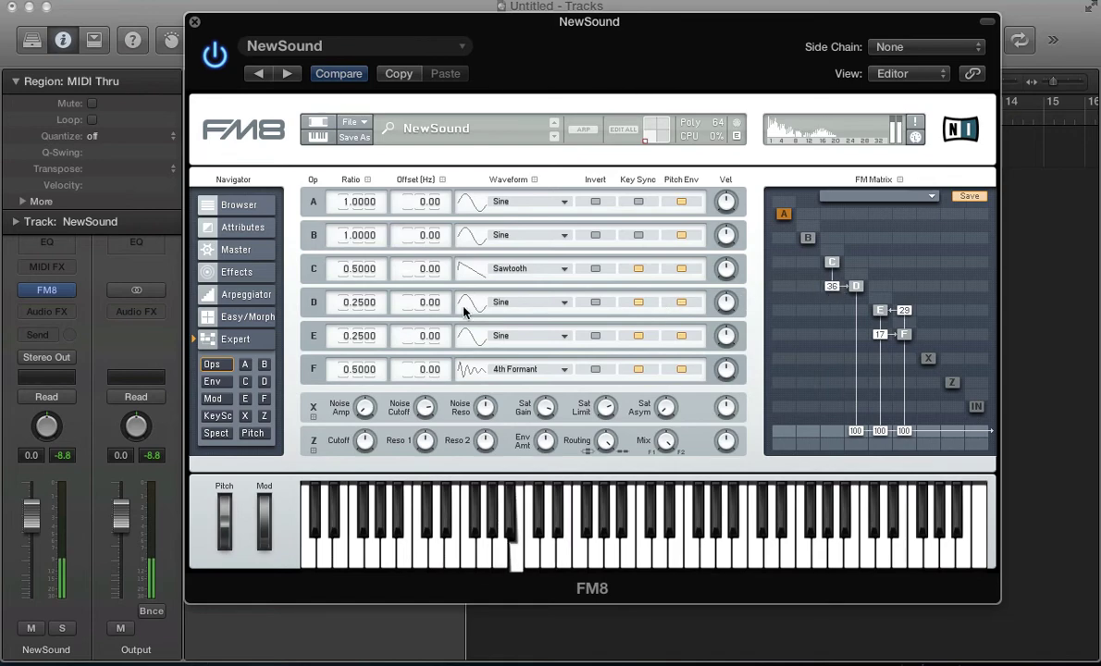
{"action": "double_click", "coordinate": [351, 269]}
{"action": "type", "text": ".25"}
{"action": "key", "text": "Return"}
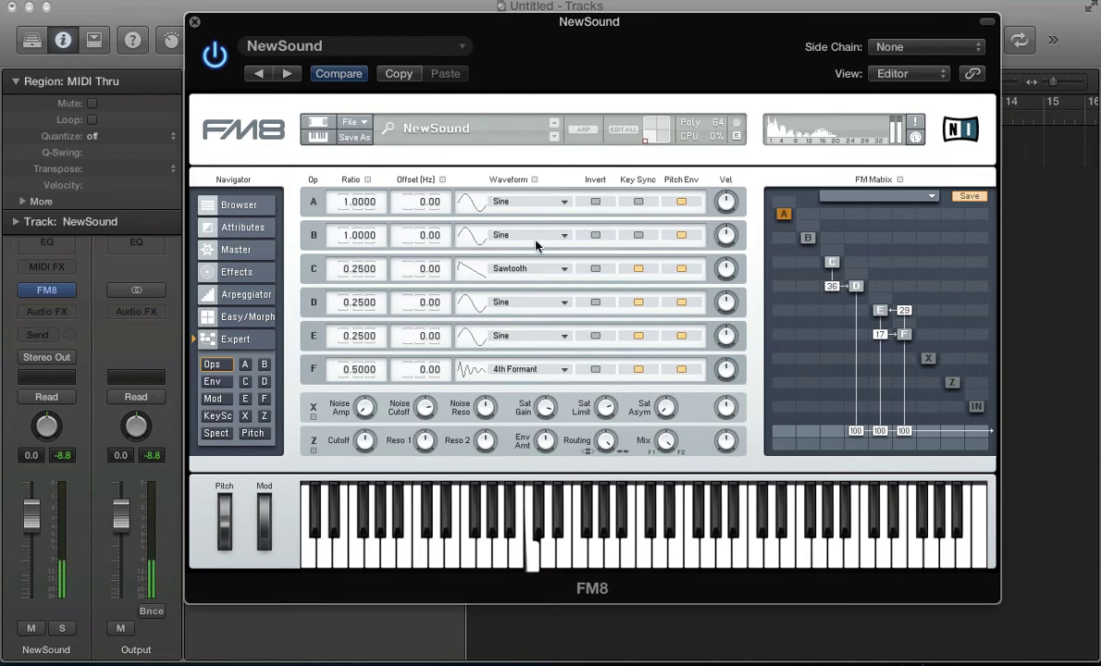
{"action": "left_click_drag", "start_coordinate": [834, 281], "coordinate": [835, 289]}
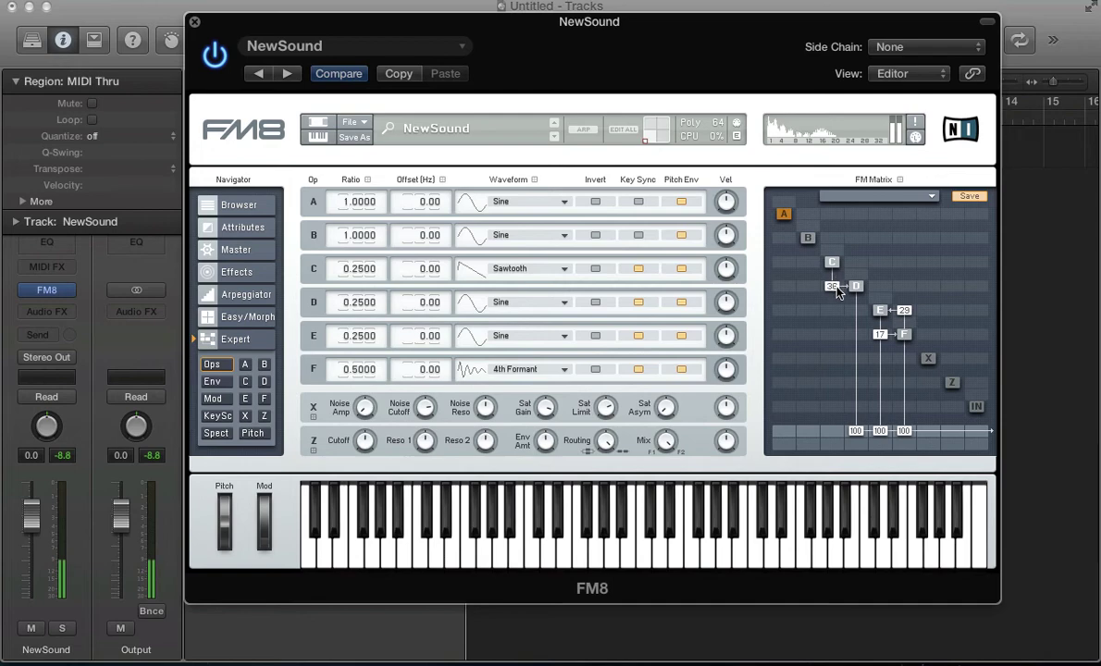
{"action": "double_click", "coordinate": [359, 269]}
{"action": "type", "text": ".5"}
{"action": "key", "text": "Return"}
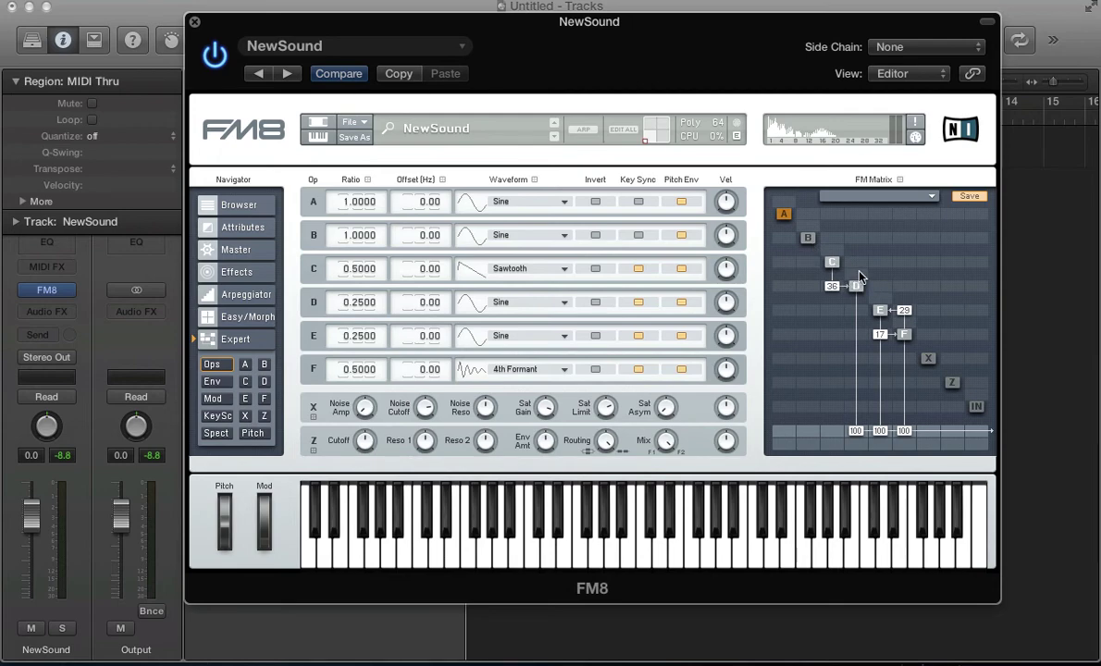
Step: Add self-feedback to operators D (27), C (10) and F (a small 4)
{"action": "left_click_drag", "start_coordinate": [860, 276], "coordinate": [867, 274]}
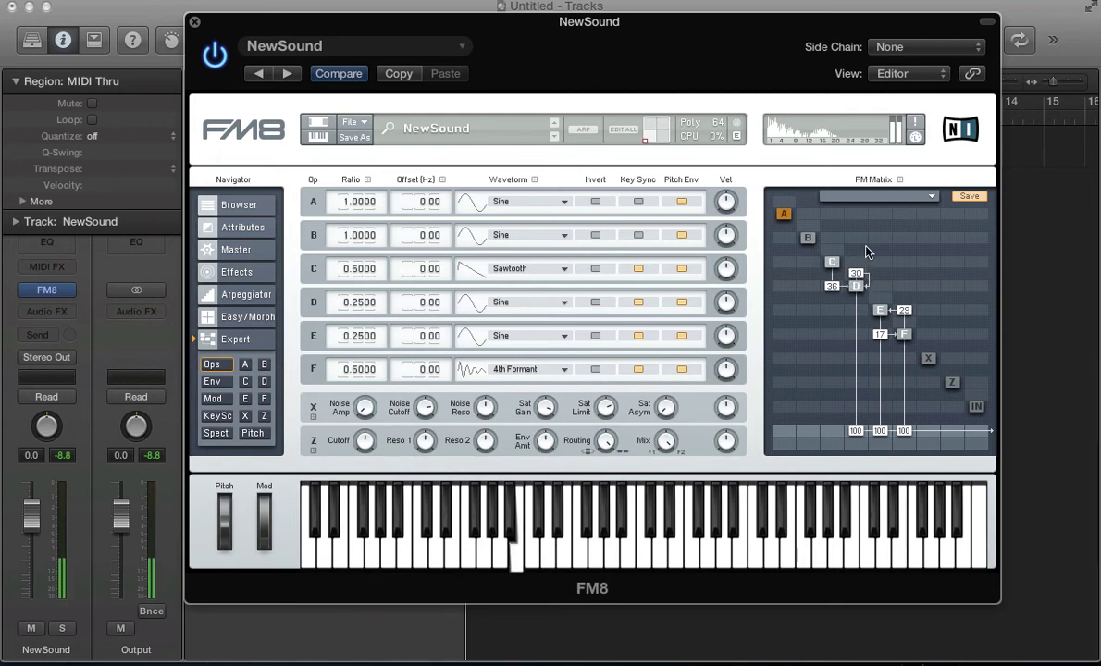
{"action": "left_click_drag", "start_coordinate": [867, 251], "coordinate": [867, 257]}
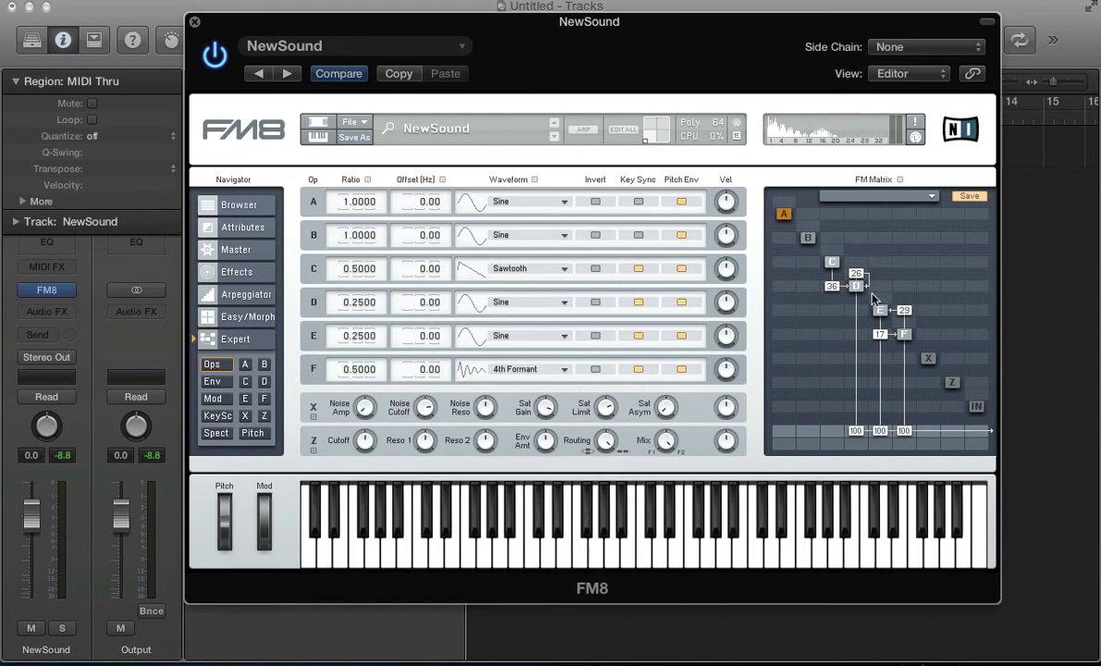
{"action": "mouse_move", "coordinate": [859, 277]}
{"action": "left_mouse_down"}
{"action": "mouse_move", "coordinate": [861, 266]}
{"action": "mouse_move", "coordinate": [856, 305]}
{"action": "mouse_move", "coordinate": [861, 265]}
{"action": "left_mouse_up"}
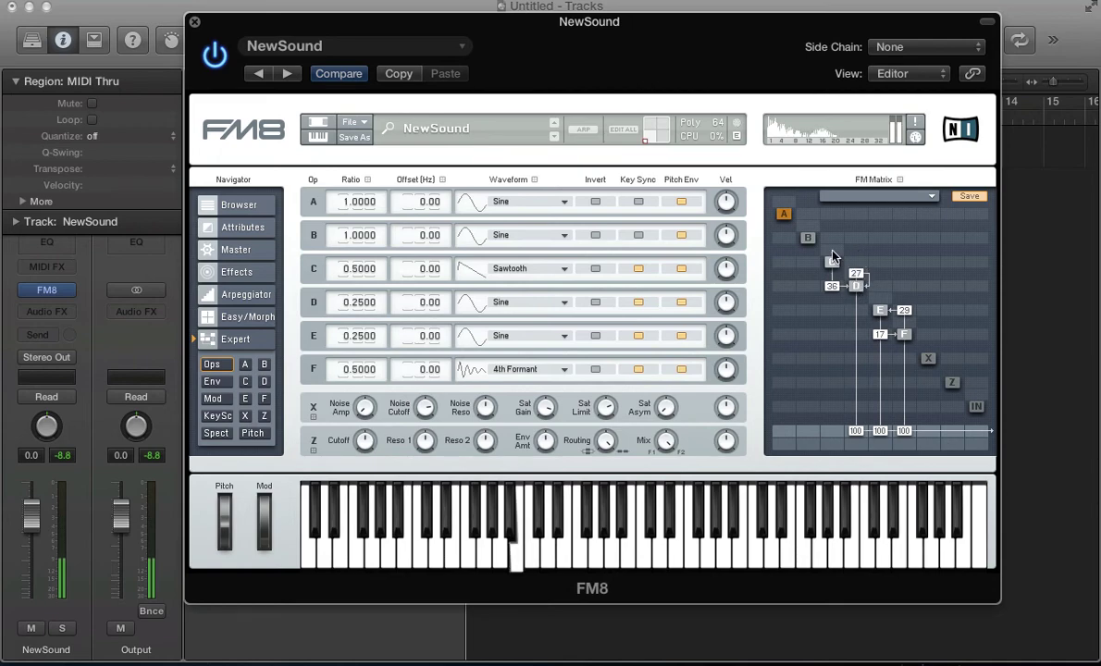
{"action": "mouse_move", "coordinate": [833, 250]}
{"action": "left_mouse_down"}
{"action": "mouse_move", "coordinate": [844, 237]}
{"action": "mouse_move", "coordinate": [845, 248]}
{"action": "left_mouse_up"}
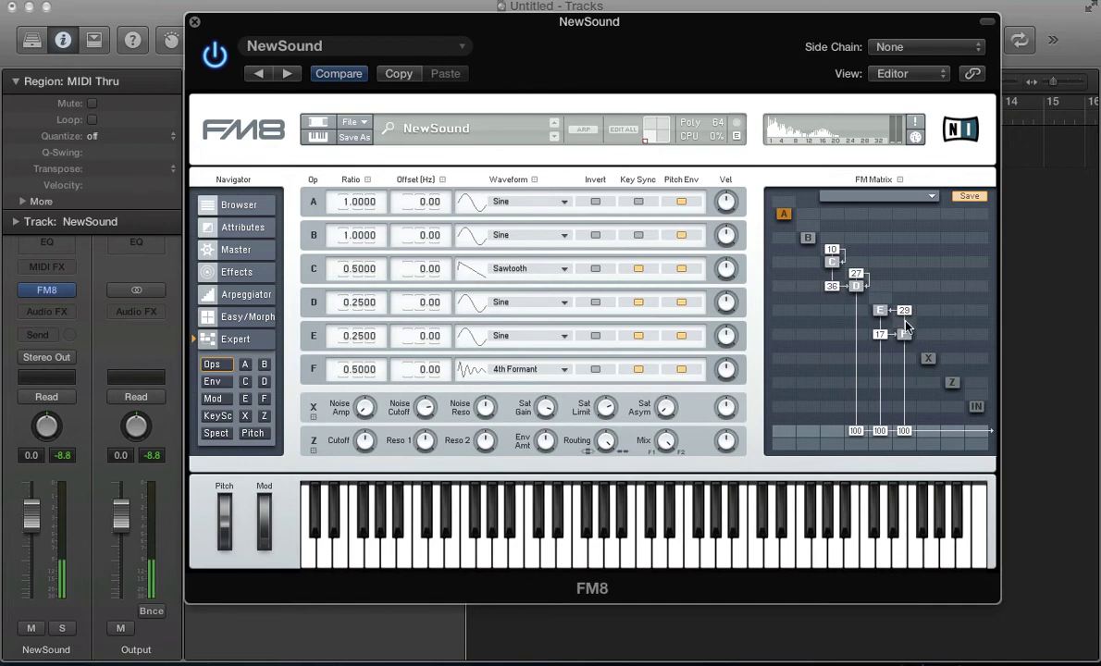
{"action": "left_click_drag", "start_coordinate": [904, 319], "coordinate": [892, 279]}
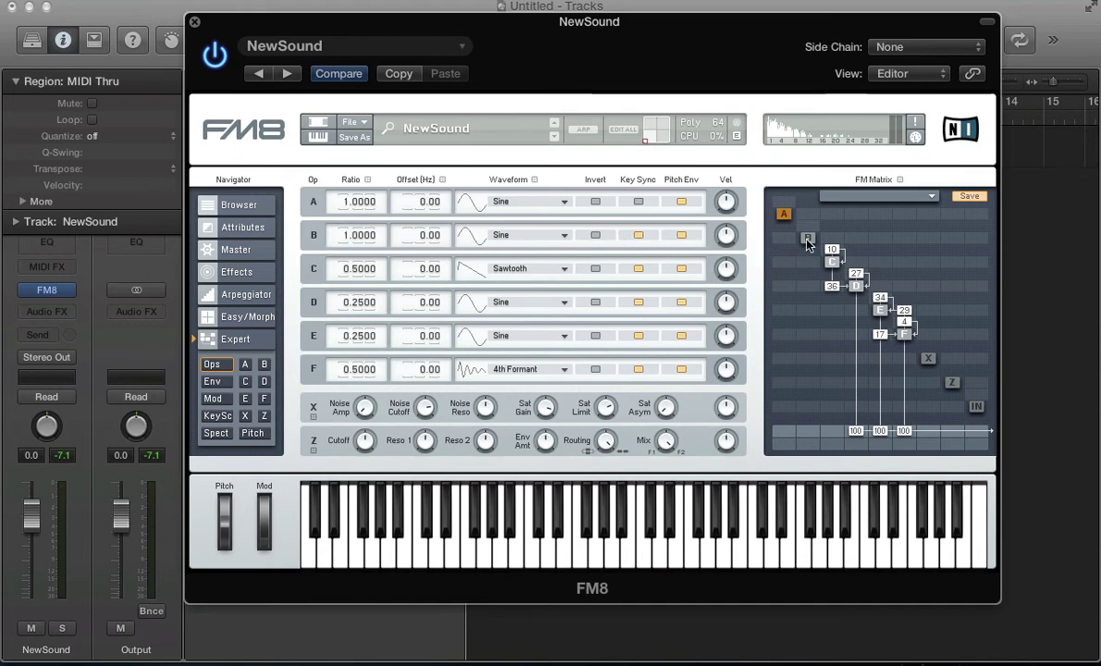
Step: Send operator B to the output at a level of 94
{"action": "left_click_drag", "start_coordinate": [810, 430], "coordinate": [811, 371]}
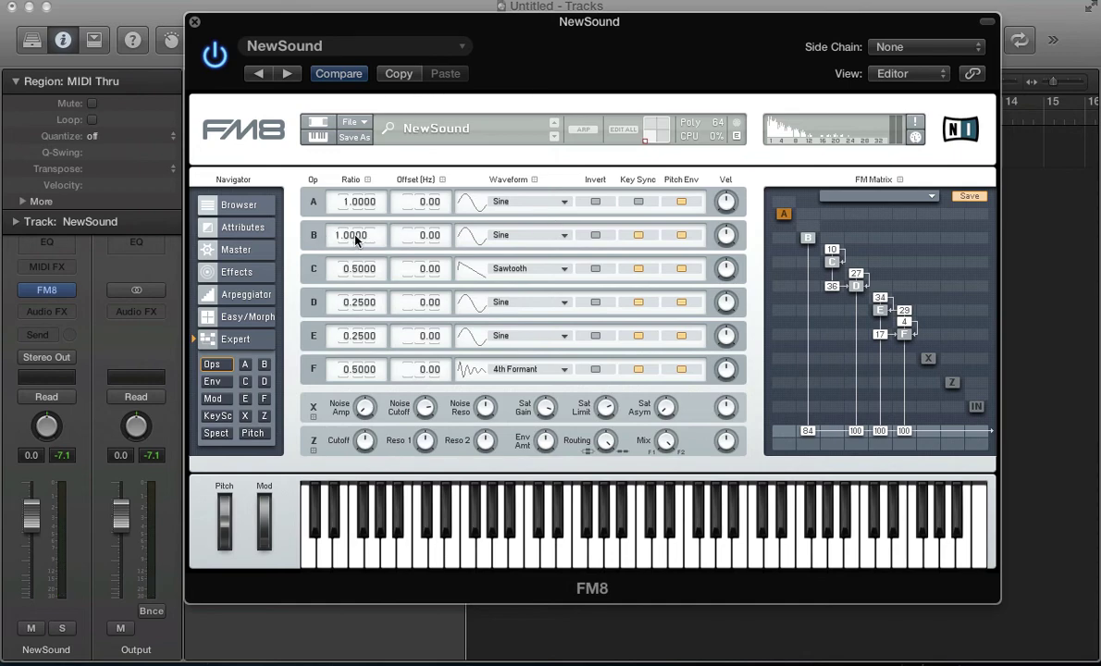
{"action": "key", "text": "Return"}
{"action": "left_click_drag", "start_coordinate": [809, 440], "coordinate": [816, 431]}
Step: Set operator B's ratio to 0.6000
{"action": "scroll", "coordinate": [352, 237], "scroll_direction": "up", "scroll_amount": 1}
{"action": "scroll", "coordinate": [353, 237], "scroll_direction": "up", "scroll_amount": 1}
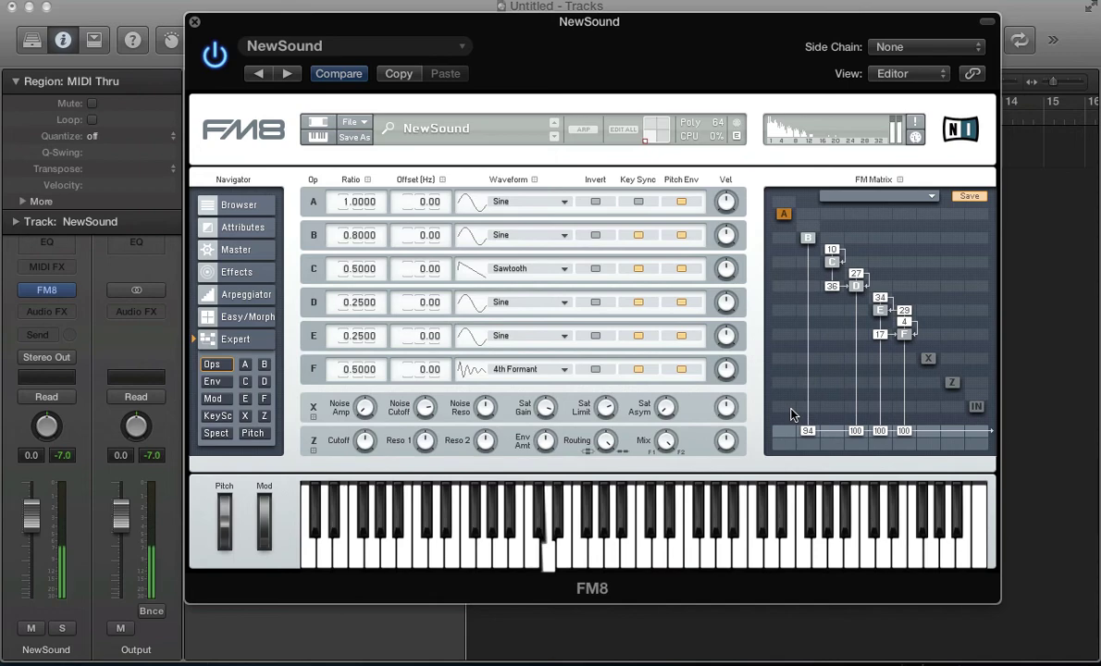
{"action": "double_click", "coordinate": [357, 235]}
{"action": "type", "text": "6"}
{"action": "key", "text": "Return"}
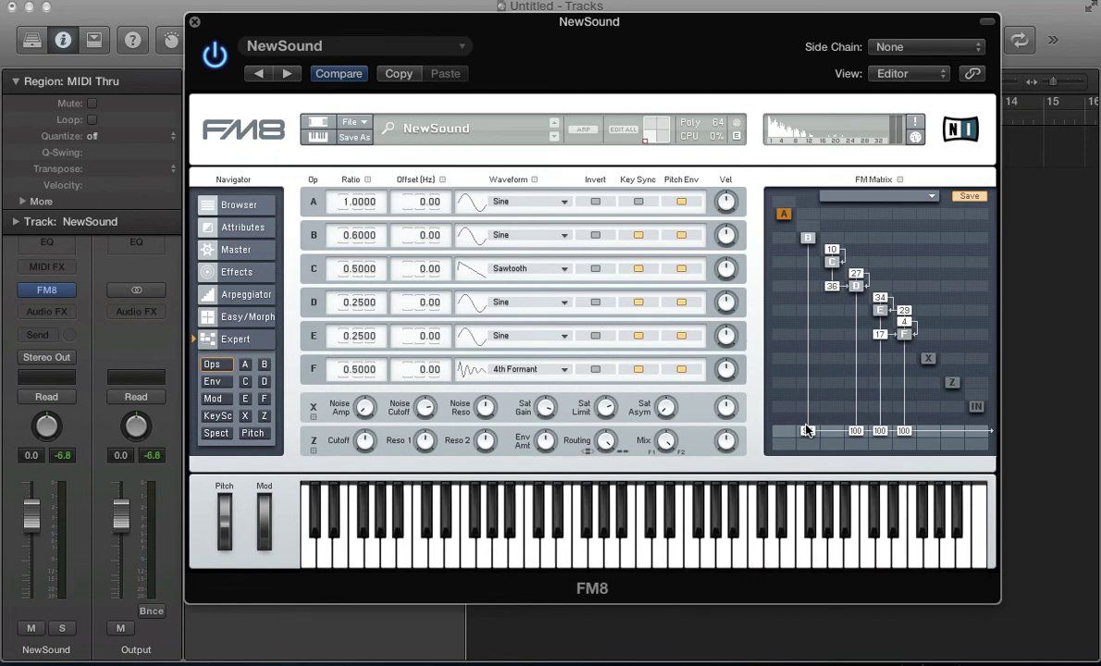
Step: Trim operator B's output to 82 and try a B-to-F modulation, then remove it
{"action": "left_click_drag", "start_coordinate": [807, 431], "coordinate": [807, 439]}
{"action": "left_click_drag", "start_coordinate": [805, 339], "coordinate": [816, 323]}
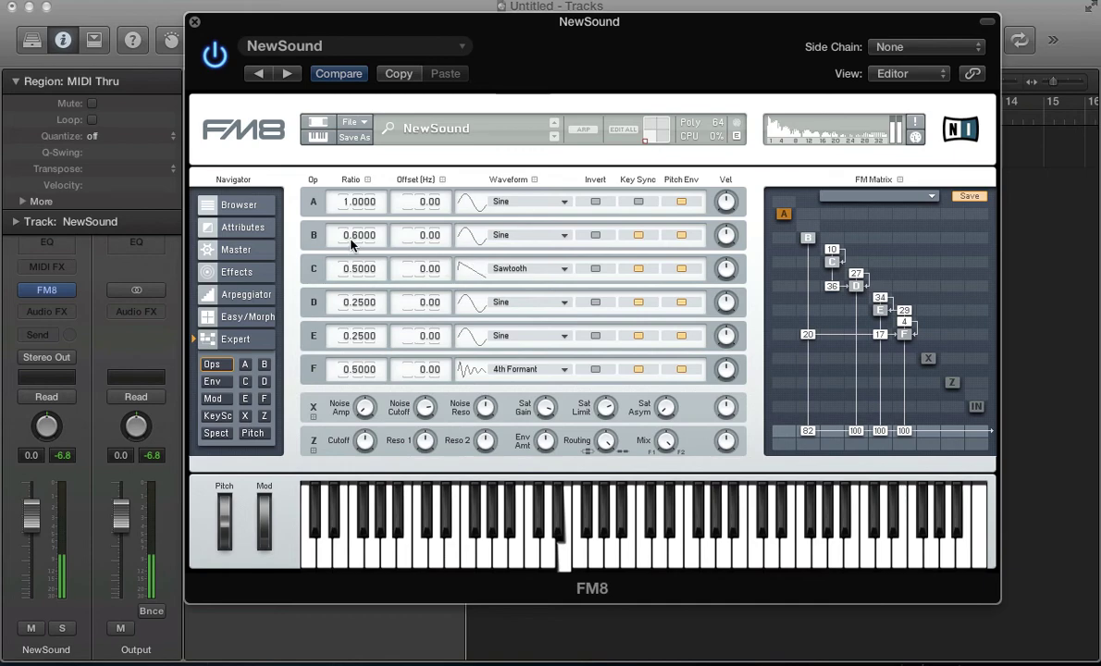
{"action": "type", "text": "0.5"}
{"action": "key", "text": "Return"}
{"action": "left_click_drag", "start_coordinate": [807, 331], "coordinate": [812, 340]}
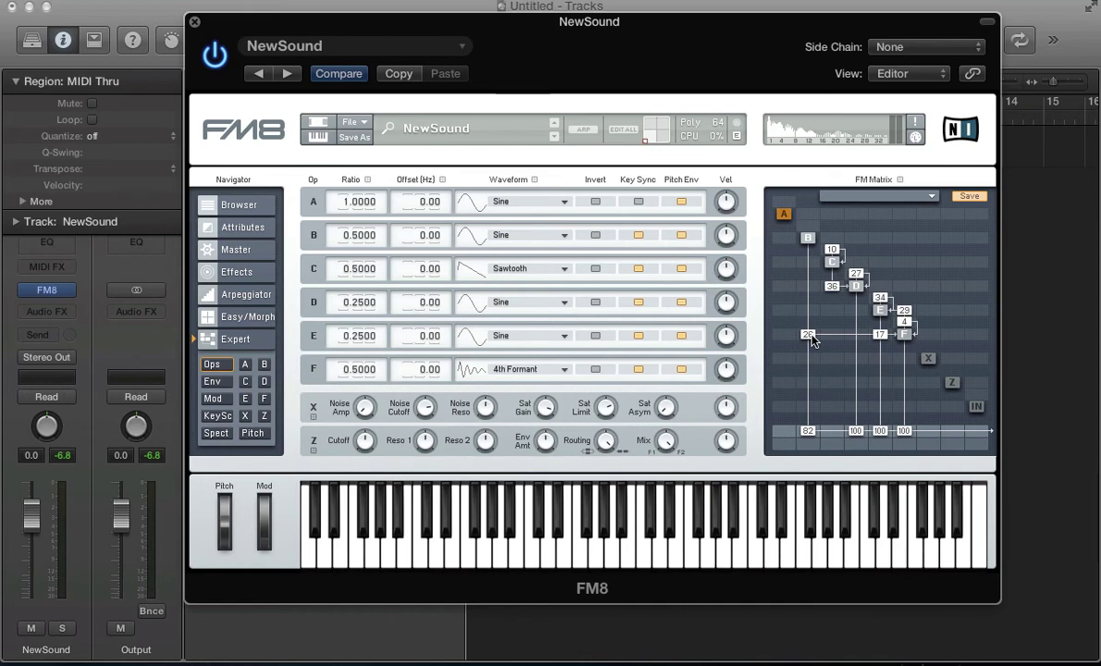
{"action": "left_click_drag", "start_coordinate": [811, 339], "coordinate": [812, 344]}
Step: Restore B's ratio to 0.6 and give B self-feedback of 34
{"action": "double_click", "coordinate": [361, 237]}
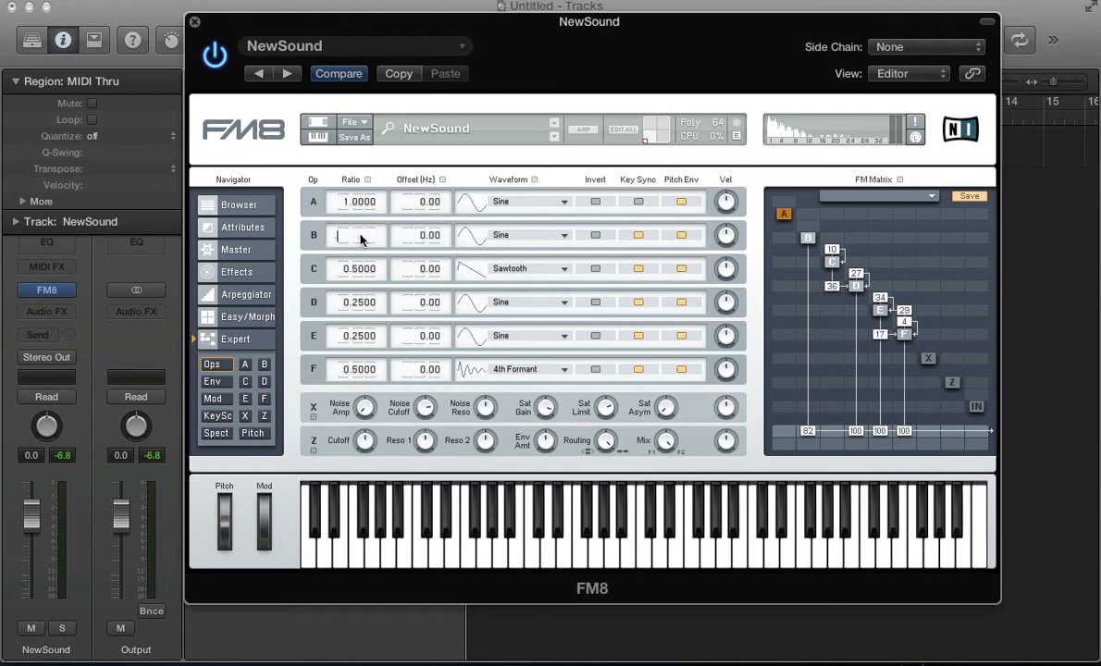
{"action": "type", "text": ".6"}
{"action": "key", "text": "Return"}
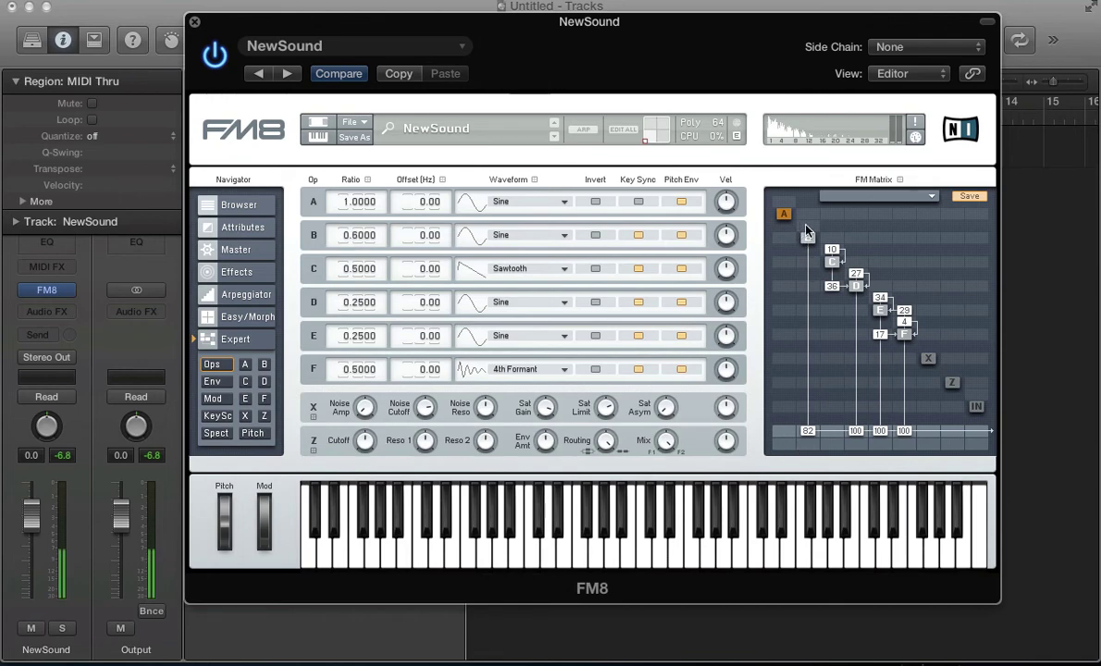
{"action": "left_click_drag", "start_coordinate": [807, 233], "coordinate": [817, 215]}
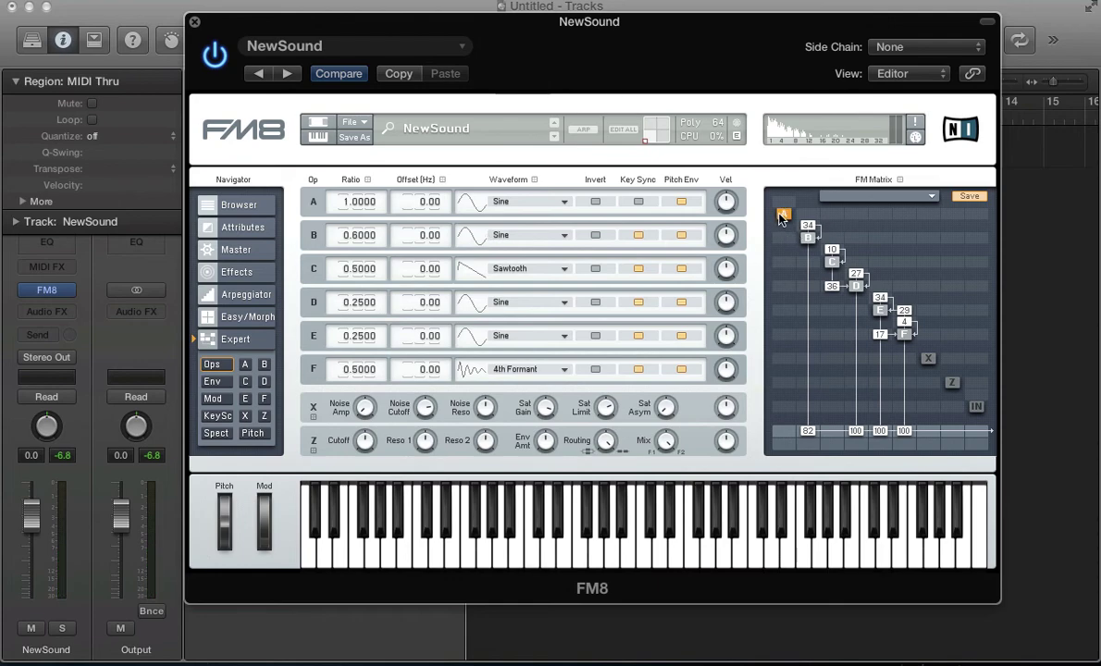
Step: Give operator A the 4th Formant waveform and route it into operator B
{"action": "left_click", "coordinate": [469, 199]}
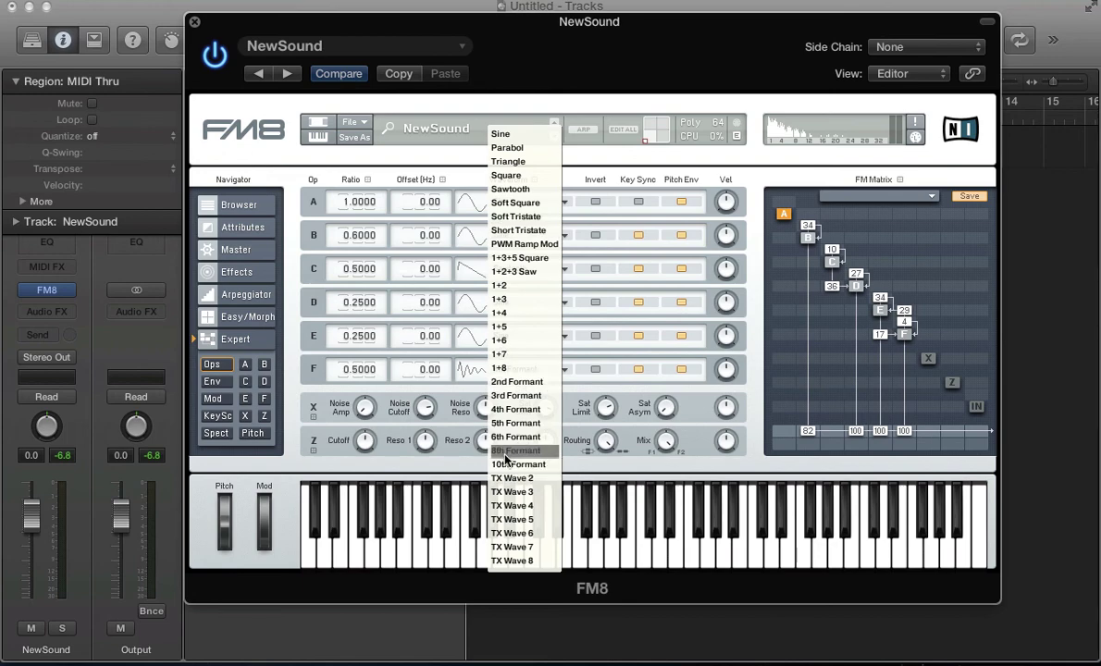
{"action": "left_click", "coordinate": [514, 412]}
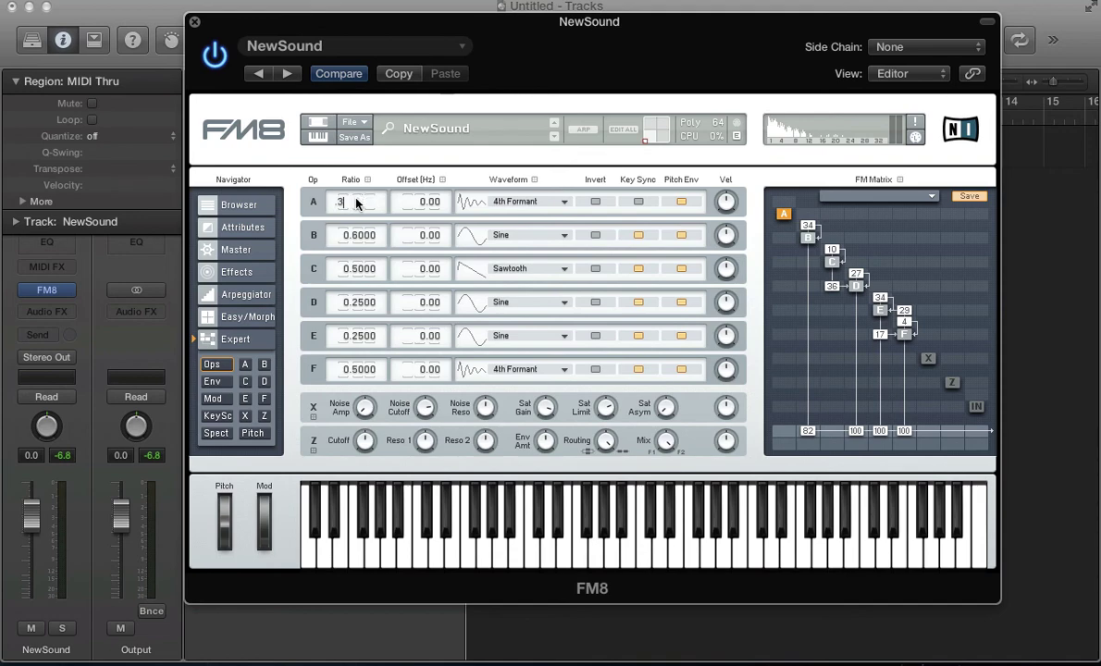
{"action": "type", "text": "0.3"}
{"action": "key", "text": "Return"}
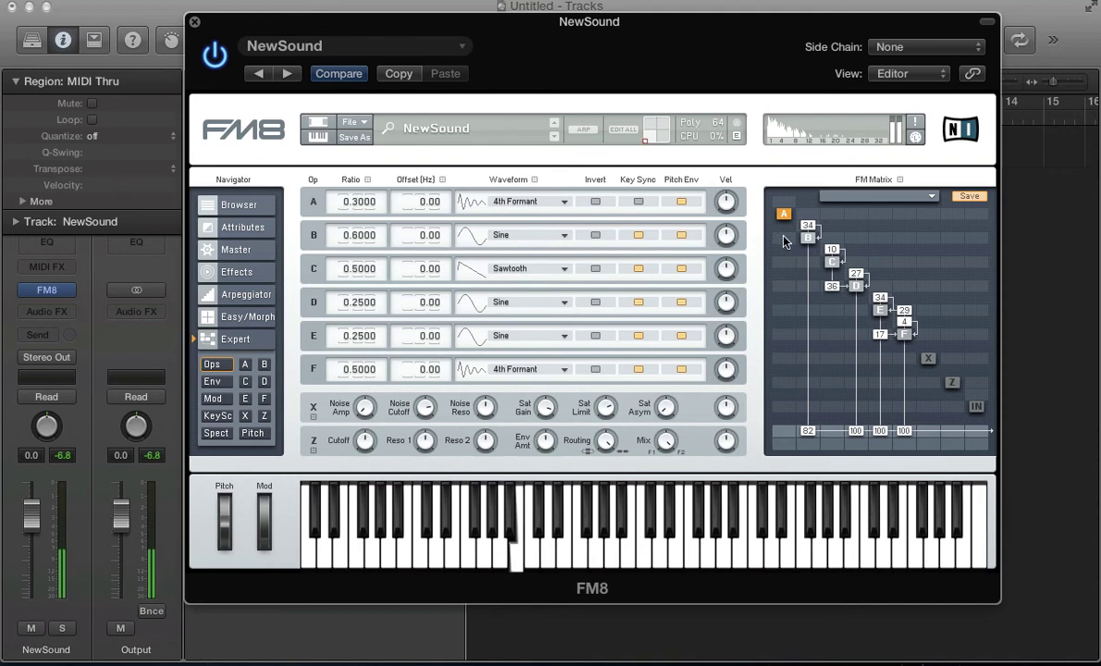
{"action": "left_click_drag", "start_coordinate": [784, 242], "coordinate": [784, 215]}
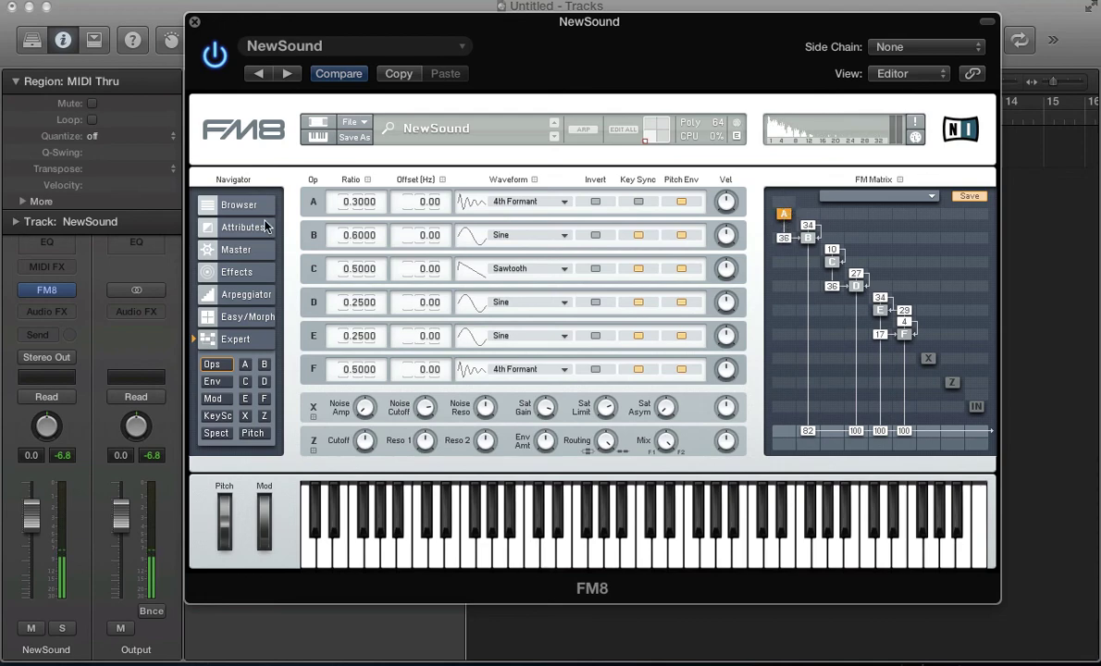
Step: Settle operator A at ratio 1.2 with A→B modulation at 27 and key sync on
{"action": "double_click", "coordinate": [350, 202]}
{"action": "type", "text": "1.2"}
{"action": "key", "text": "Return"}
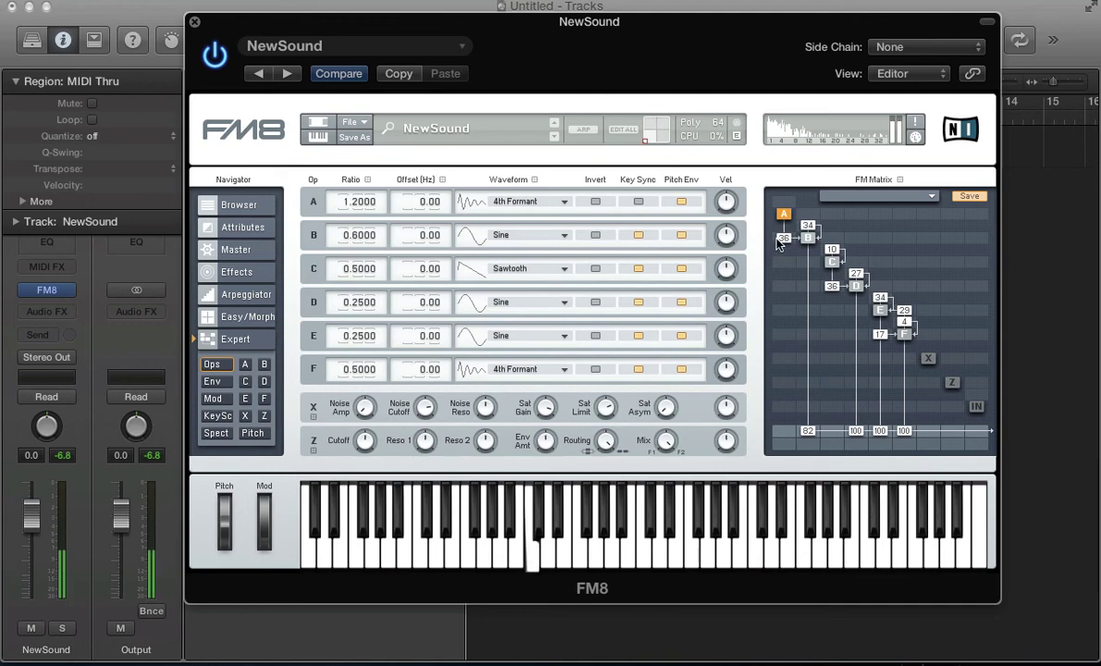
{"action": "left_click_drag", "start_coordinate": [780, 242], "coordinate": [782, 248]}
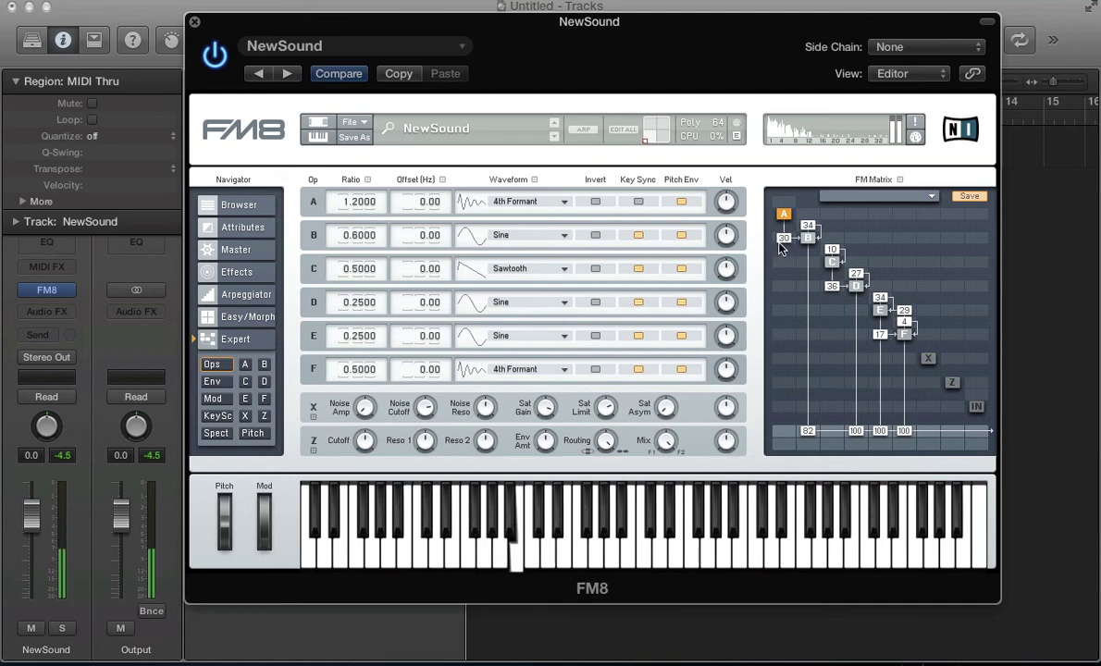
{"action": "left_click", "coordinate": [353, 205]}
{"action": "type", "text": "2.4"}
{"action": "key", "text": "Return"}
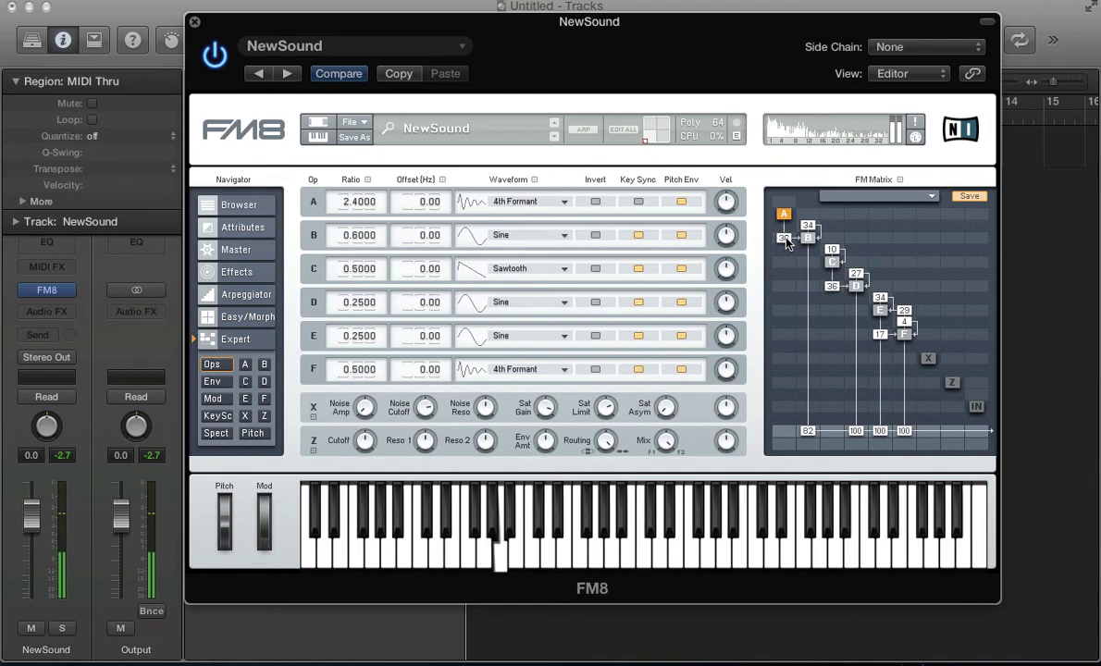
{"action": "double_click", "coordinate": [343, 207]}
{"action": "type", "text": "1.2"}
{"action": "key", "text": "Return"}
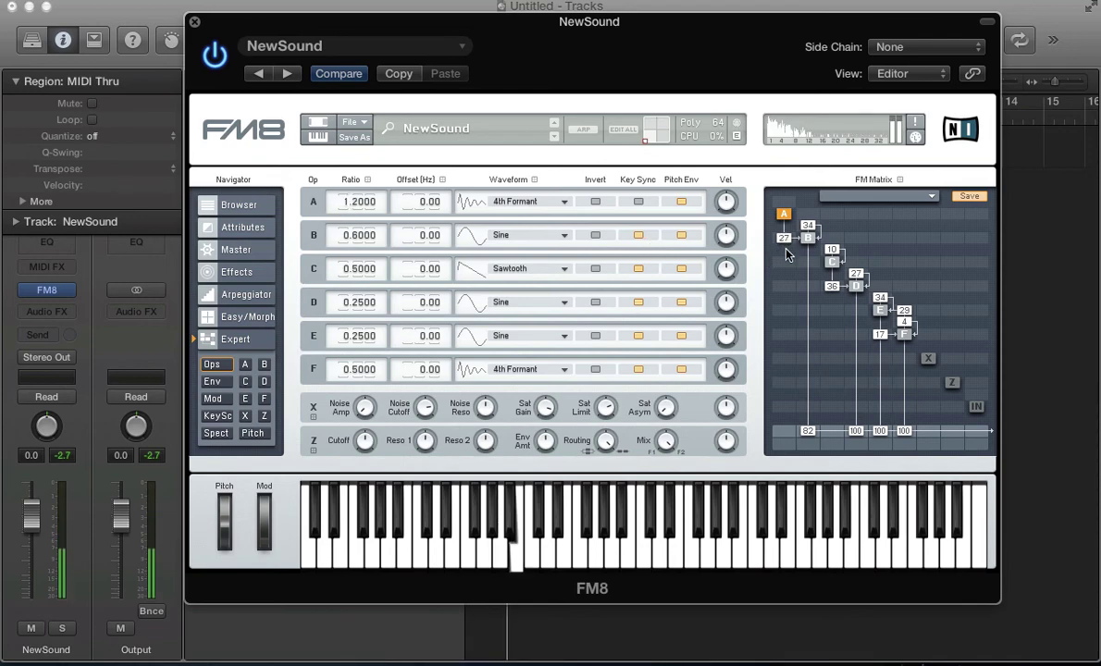
{"action": "left_click", "coordinate": [635, 201]}
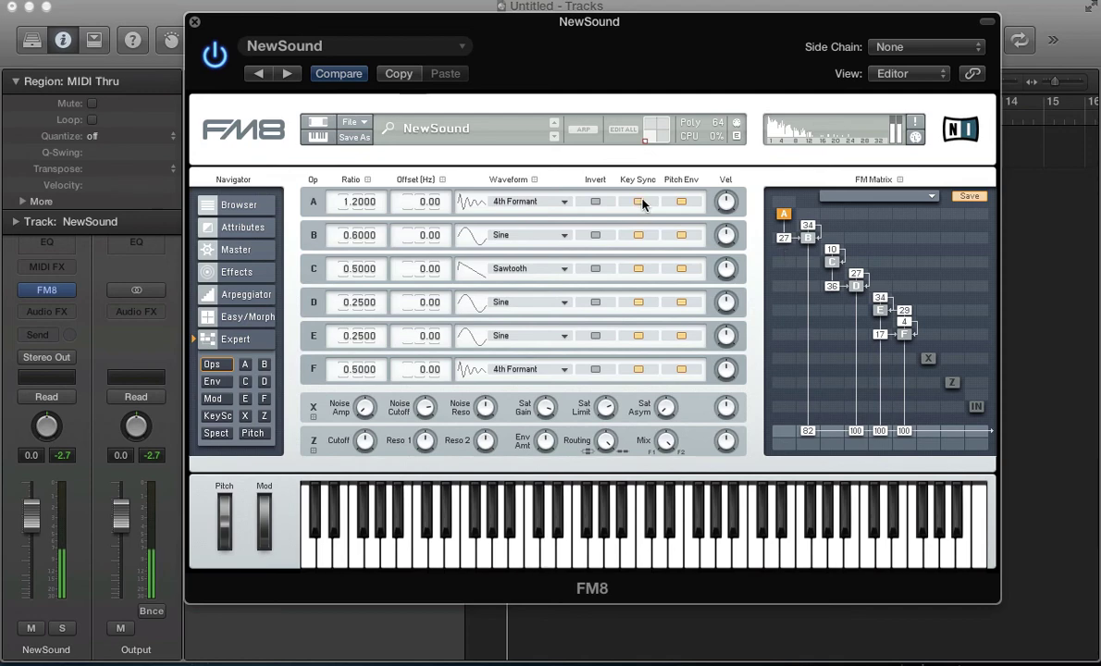
{"action": "left_click", "coordinate": [524, 202]}
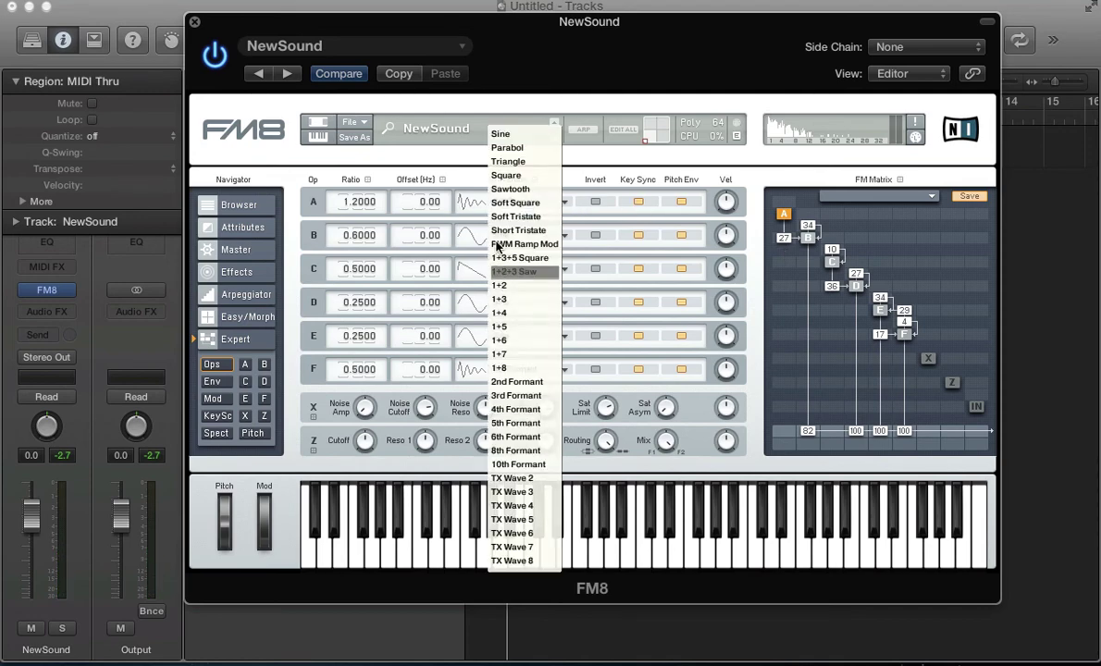
Step: Make operator A a Sine wave modulating B at 29, and remove the trial F→B routing
{"action": "left_click", "coordinate": [502, 135]}
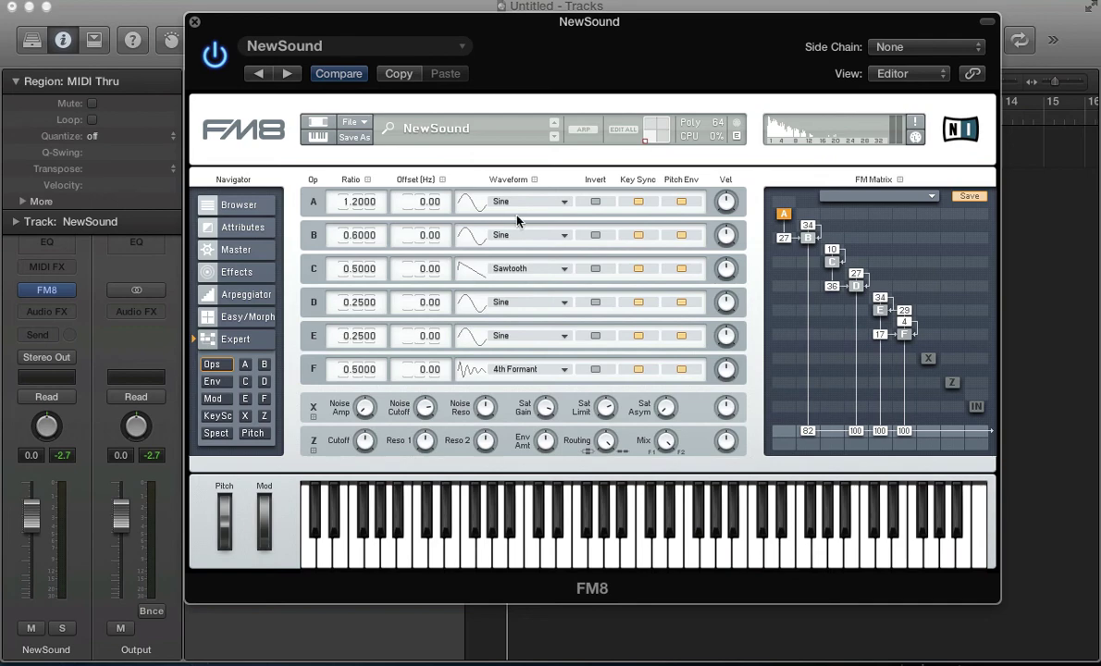
{"action": "mouse_move", "coordinate": [784, 238]}
{"action": "left_mouse_down"}
{"action": "mouse_move", "coordinate": [791, 229]}
{"action": "mouse_move", "coordinate": [793, 241]}
{"action": "left_mouse_up"}
{"action": "left_click_drag", "start_coordinate": [909, 239], "coordinate": [907, 209]}
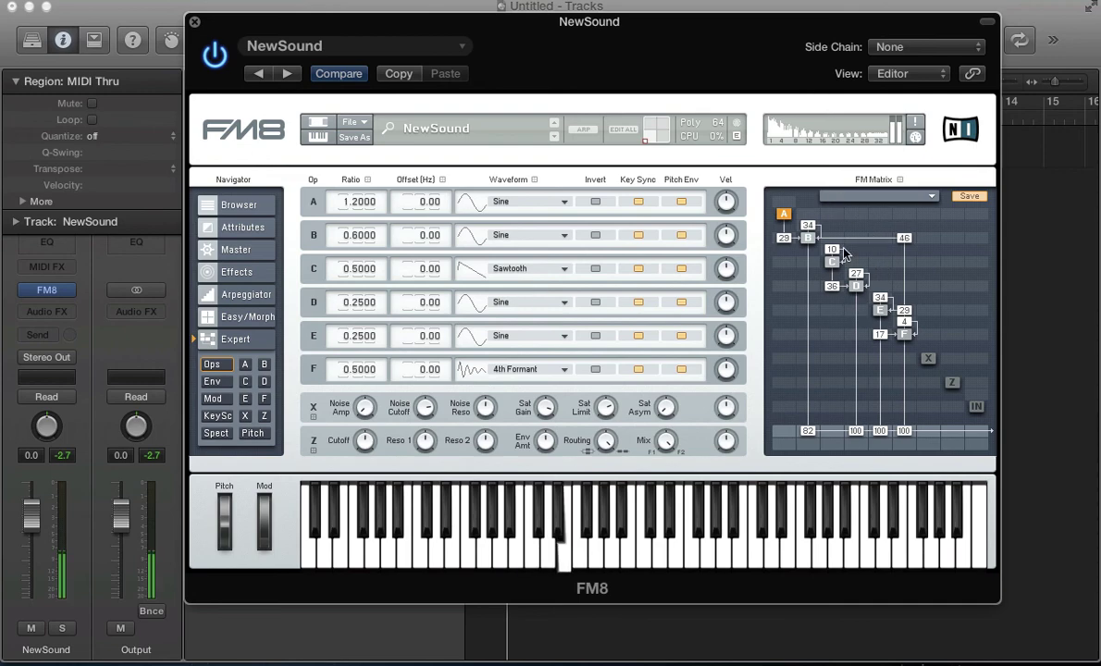
{"action": "left_click_drag", "start_coordinate": [904, 238], "coordinate": [904, 268]}
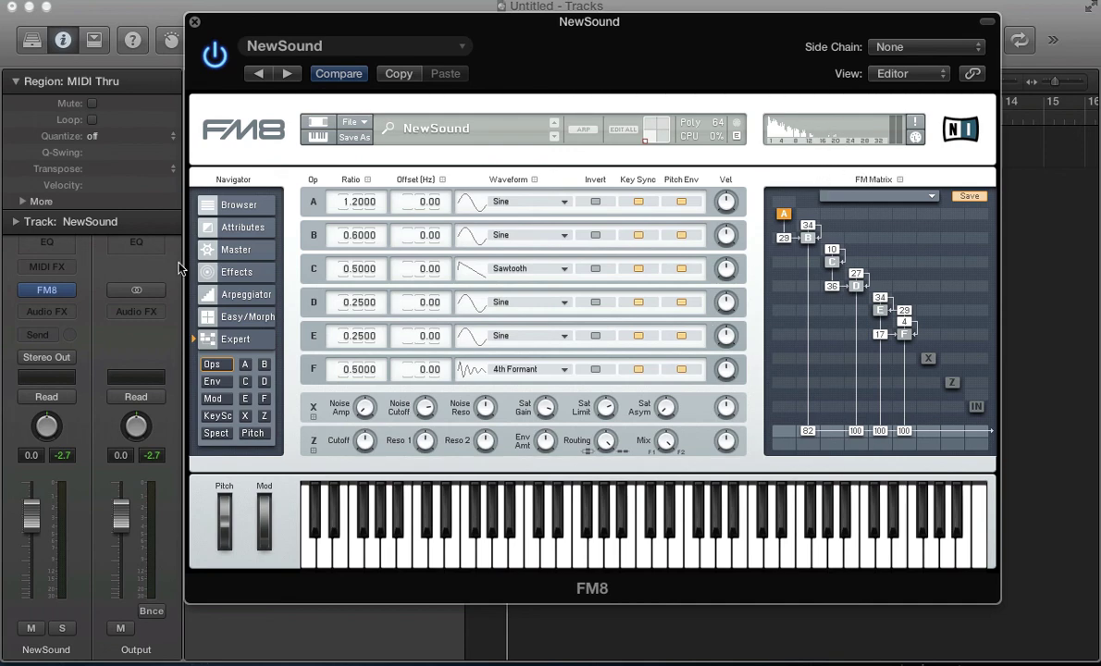
Step: On the Master page, enable Mono with 4 unison voices at detune 52, Digital quality 45, and NewSound fader at -9.0 dB
{"action": "left_click", "coordinate": [236, 250]}
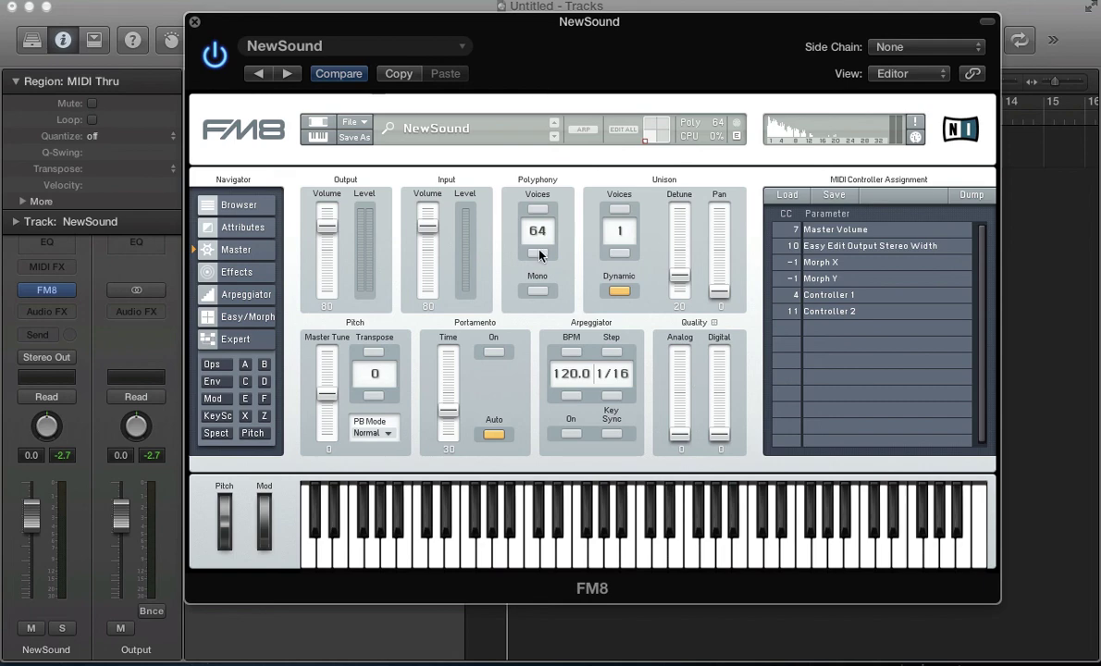
{"action": "left_click", "coordinate": [622, 211]}
{"action": "left_click", "coordinate": [536, 293]}
{"action": "left_click_drag", "start_coordinate": [680, 276], "coordinate": [680, 292]}
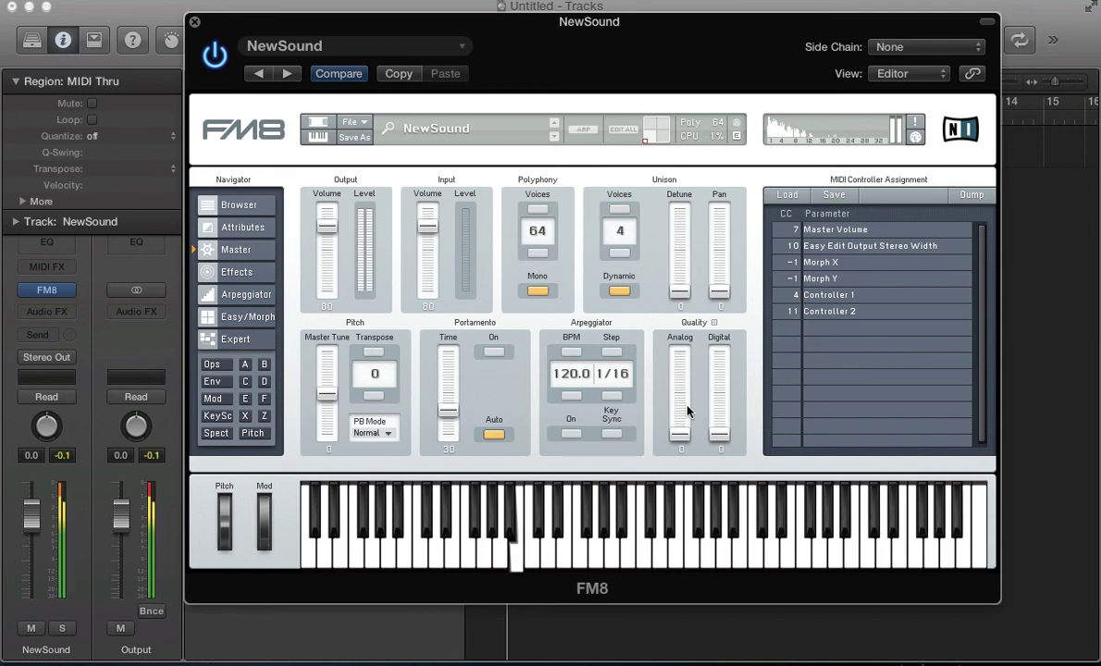
{"action": "left_click_drag", "start_coordinate": [31, 515], "coordinate": [31, 580]}
{"action": "left_click_drag", "start_coordinate": [718, 436], "coordinate": [716, 401]}
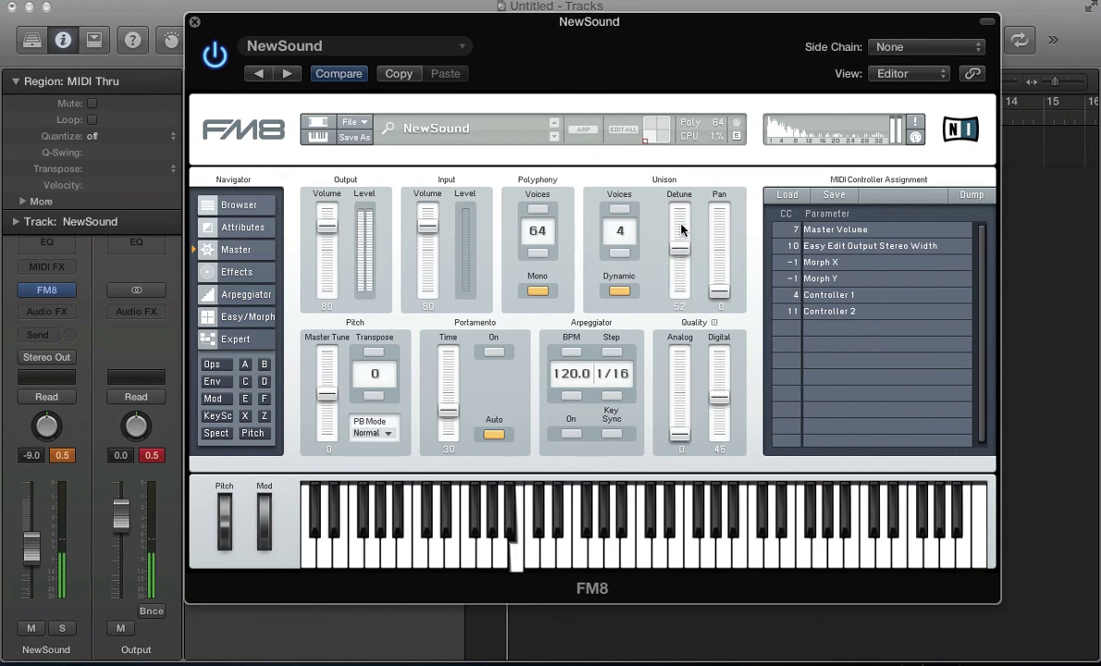
Step: Switch on Overdrive with Drive, Tone and Bass at 100, leaving Tube Amp off
{"action": "left_click", "coordinate": [230, 271]}
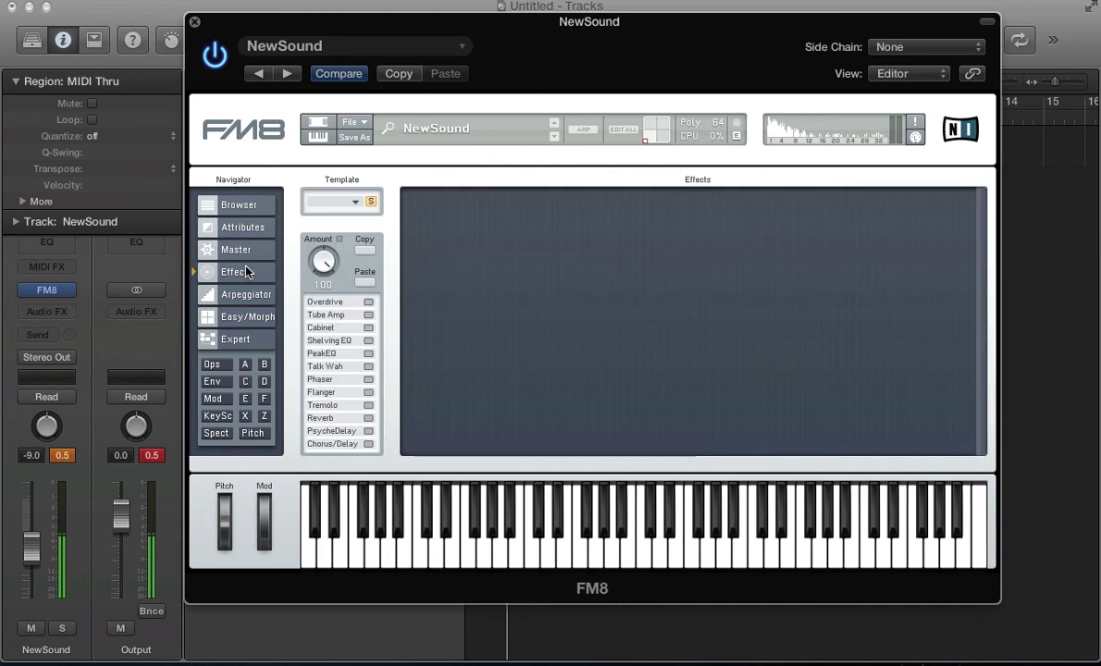
{"action": "left_click", "coordinate": [368, 302]}
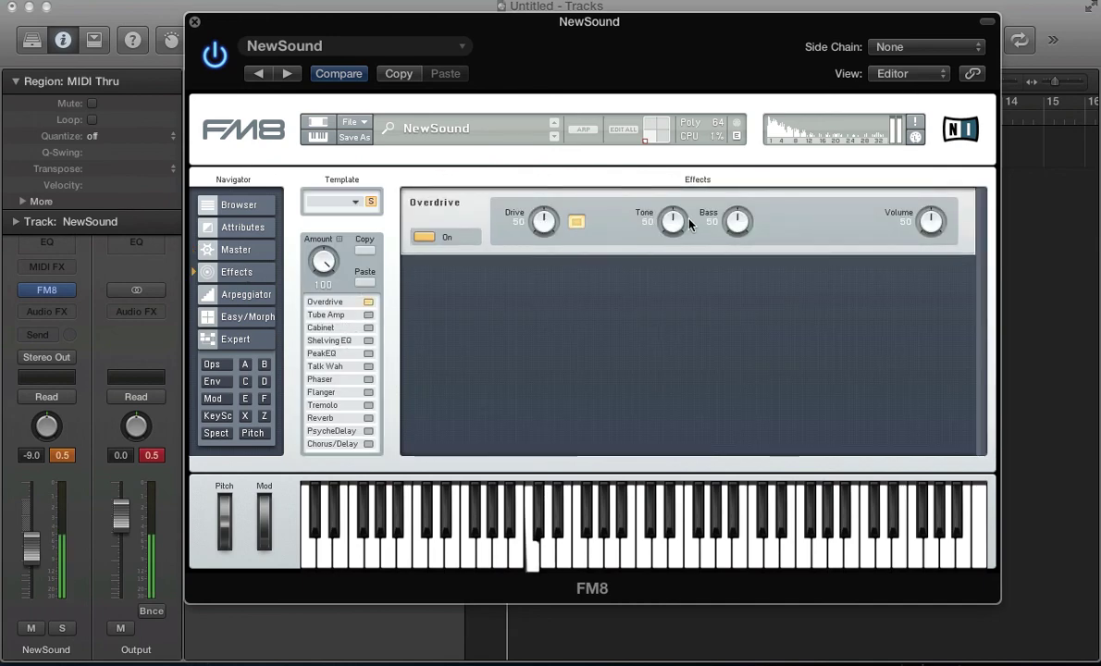
{"action": "left_click_drag", "start_coordinate": [668, 209], "coordinate": [668, 98]}
{"action": "left_click_drag", "start_coordinate": [737, 216], "coordinate": [733, 135]}
{"action": "left_click_drag", "start_coordinate": [541, 219], "coordinate": [536, 104]}
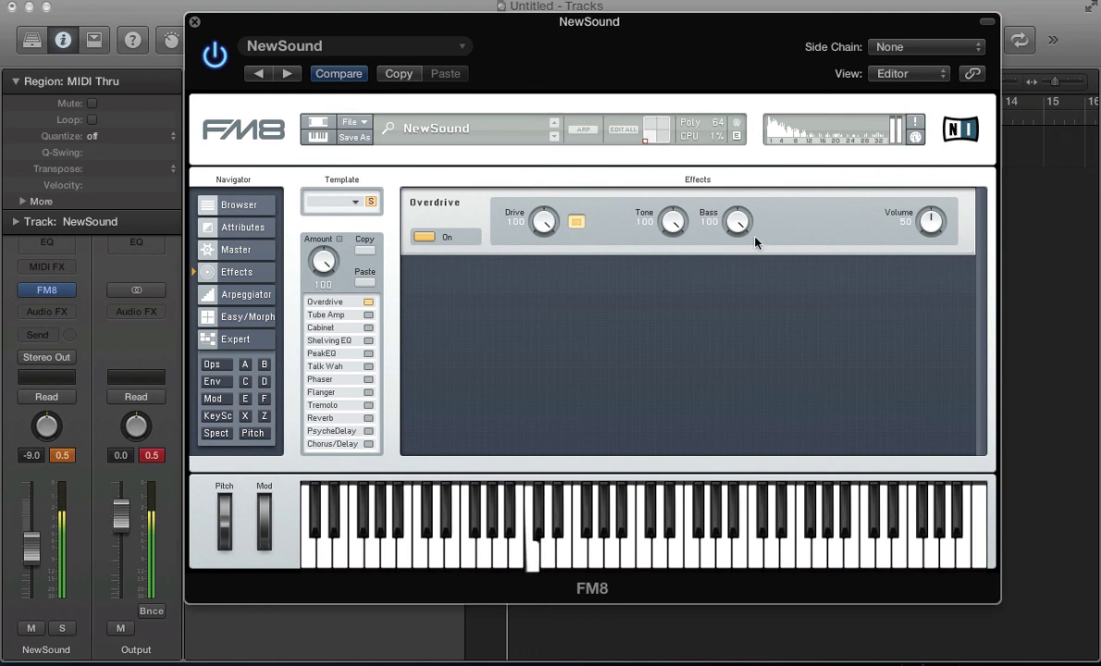
{"action": "left_click", "coordinate": [368, 316]}
{"action": "left_click", "coordinate": [368, 316]}
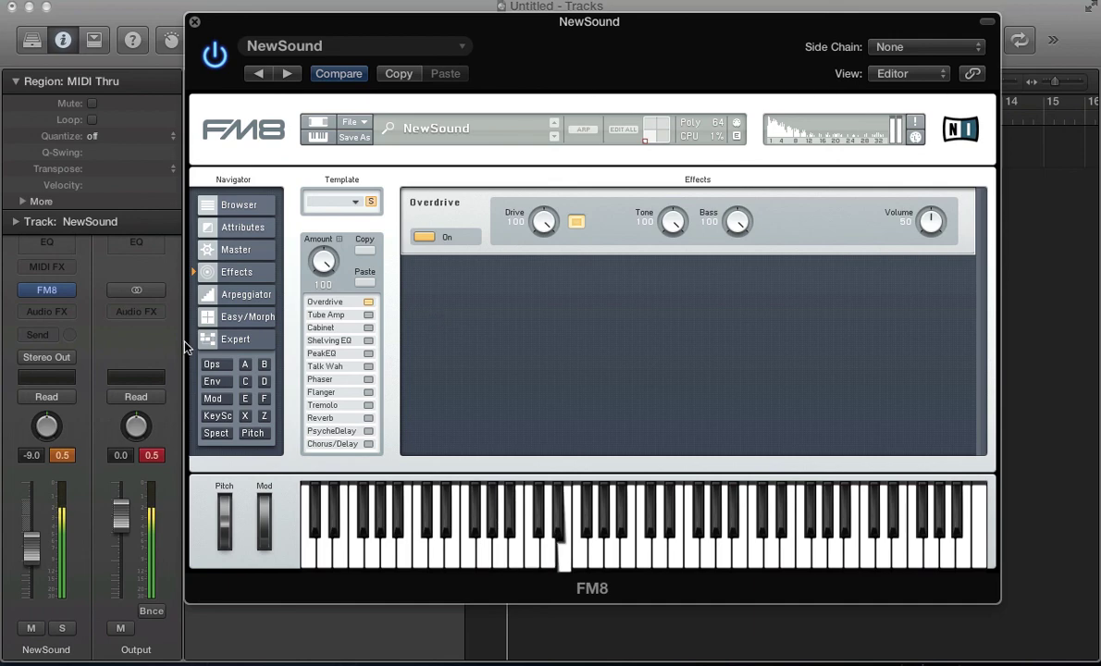
Step: Go back to the Expert > Ops page showing the six operators and the FM matrix
{"action": "left_click", "coordinate": [212, 365]}
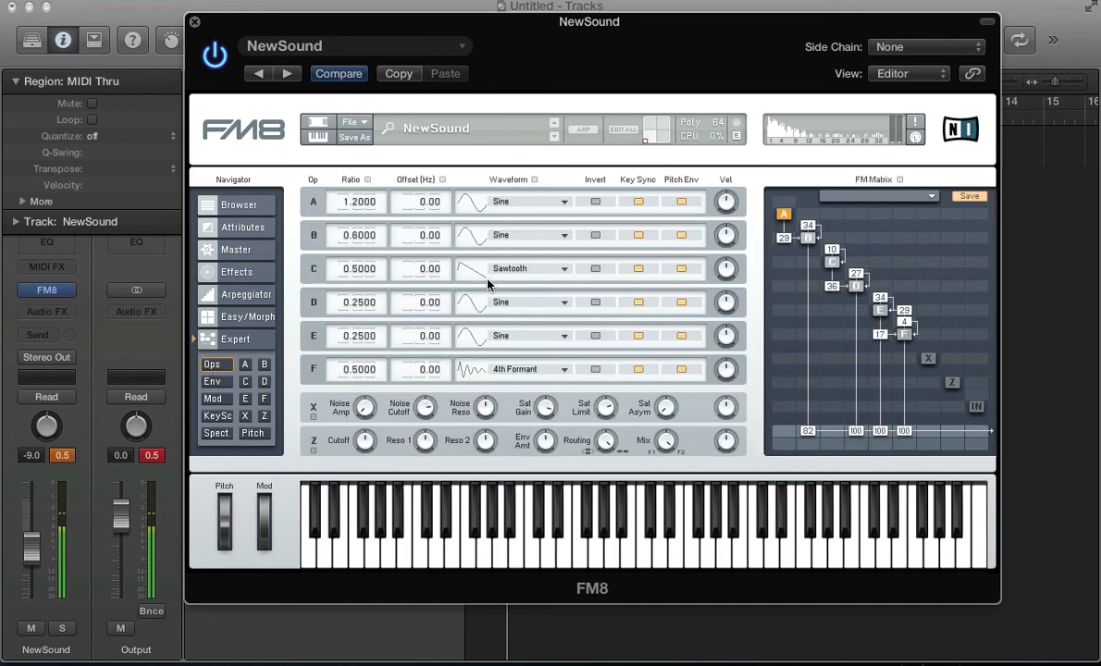